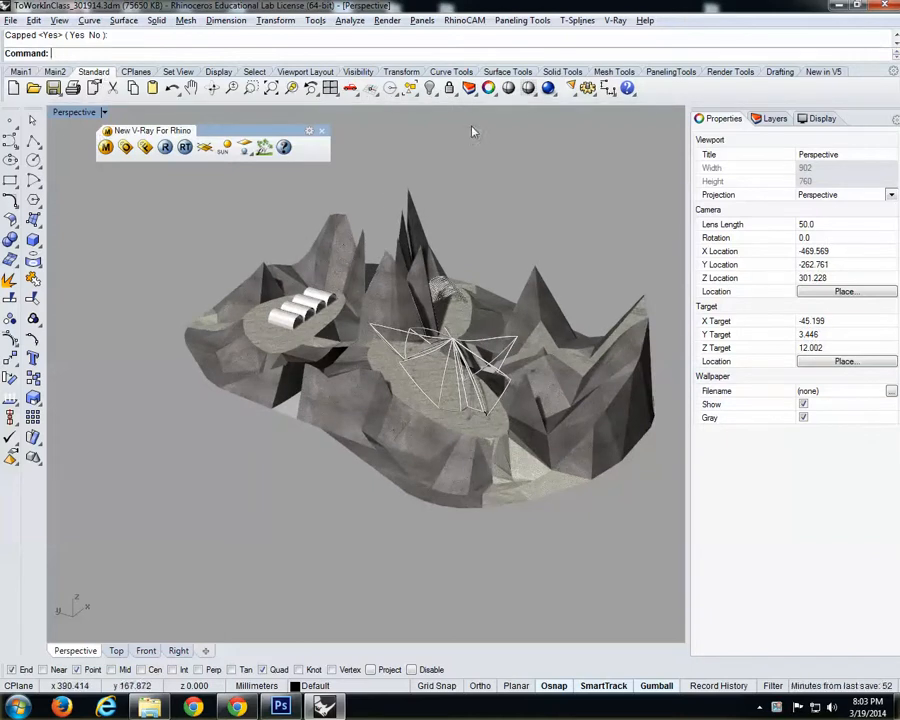
- Open the Lights toolbar and place a directional light in the Front view, aimed diagonally down through the terrain from high on the +X side
click(576, 97)
drag(603, 107, 405, 123)
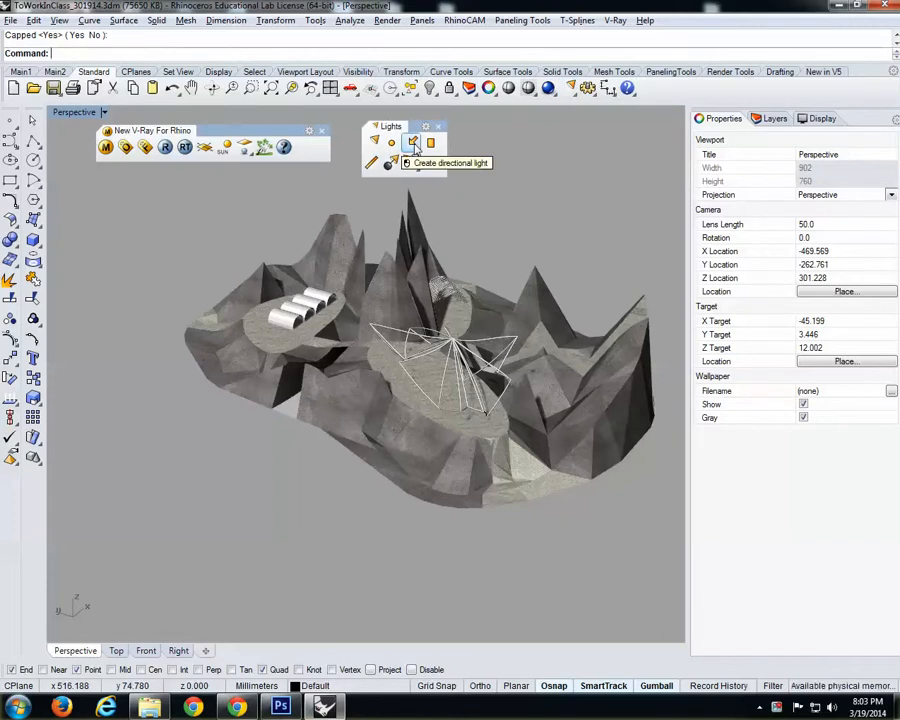
click(413, 145)
right_drag(372, 218, 492, 288)
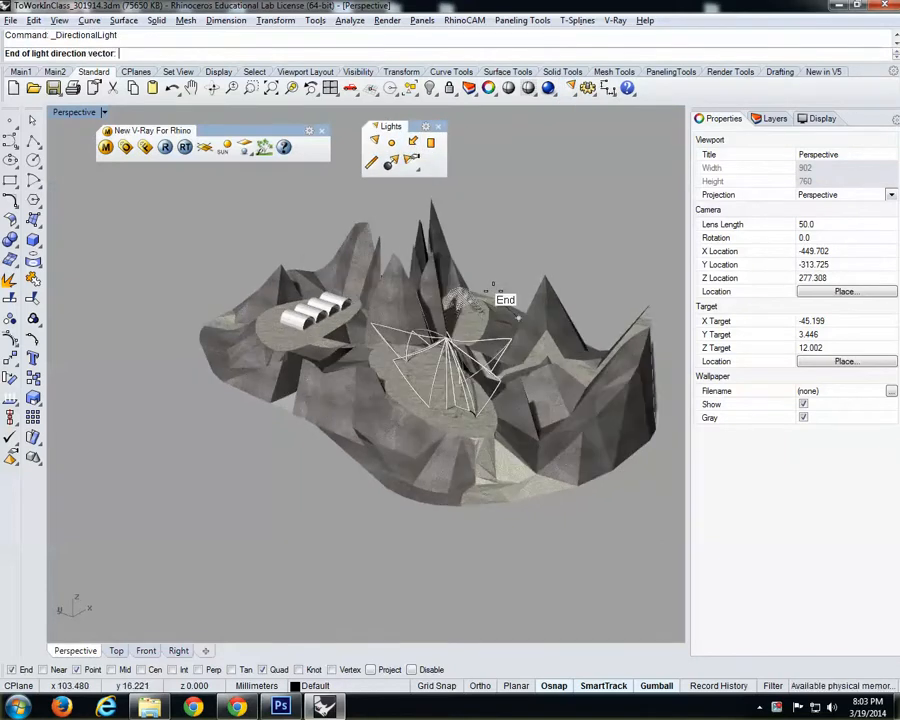
key(ctrl+F1)
key(ctrl+F2)
scroll(462, 316, down, 7)
scroll(462, 318, down, 15)
right_drag(482, 332, 368, 390)
scroll(390, 392, up, 3)
scroll(368, 410, down, 5)
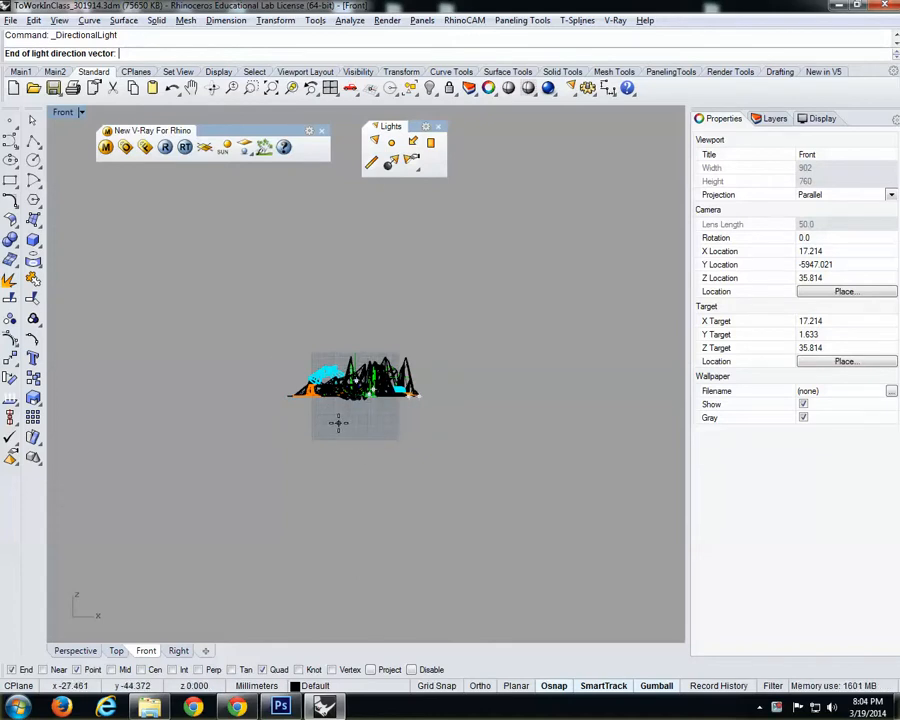
click(338, 422)
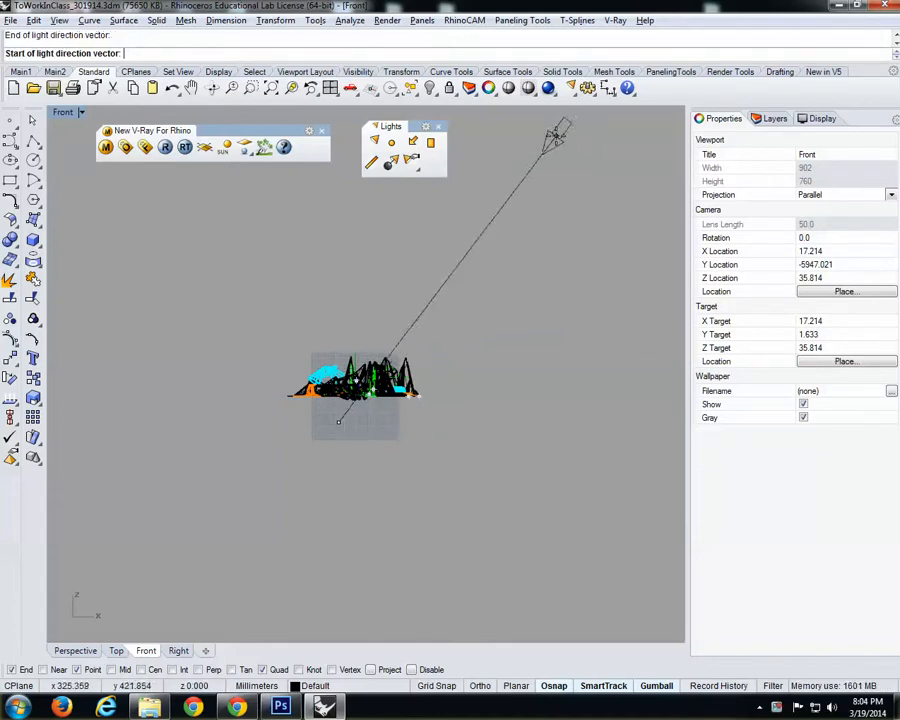
scroll(556, 136, down, 4)
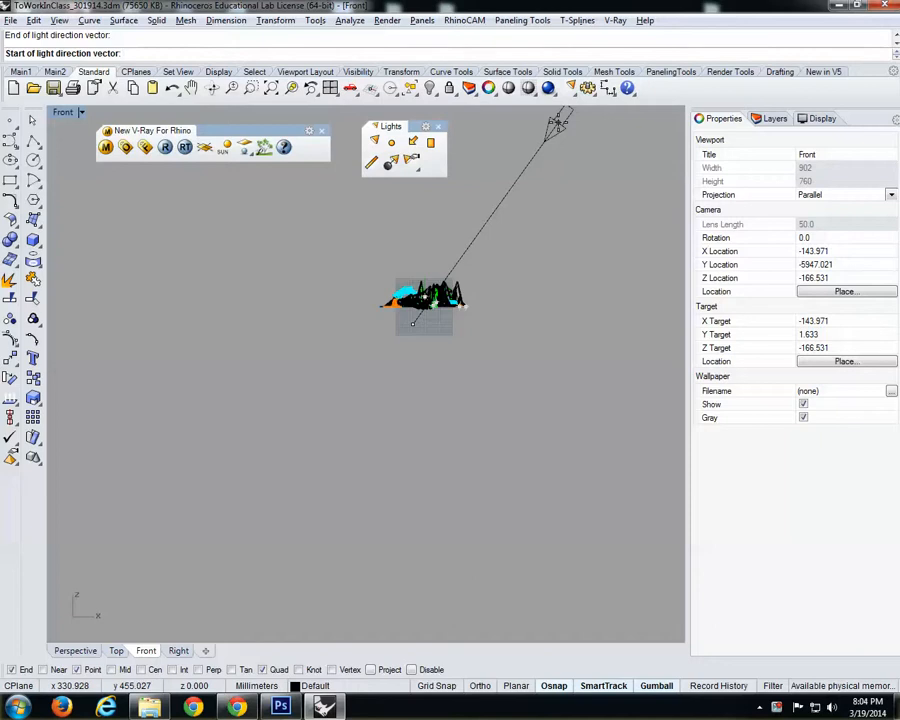
click(558, 123)
- Rotate the directional light counterclockwise in the Top view with the gumball, then deselect it
right_drag(562, 178, 541, 250)
scroll(420, 347, up, 3)
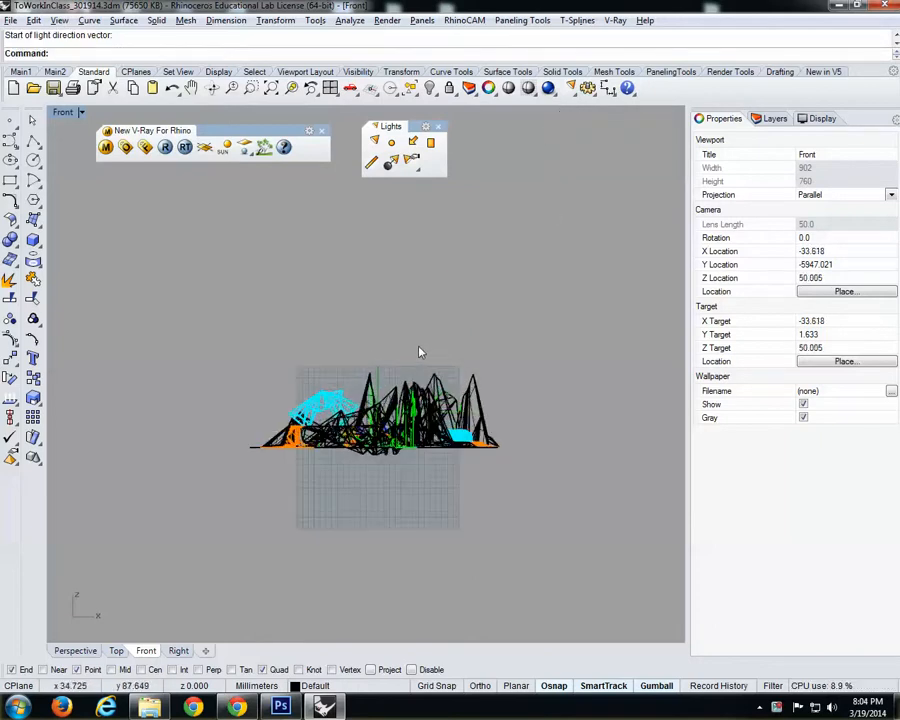
scroll(440, 360, down, 4)
right_drag(460, 370, 455, 402)
key(ctrl+Tab)
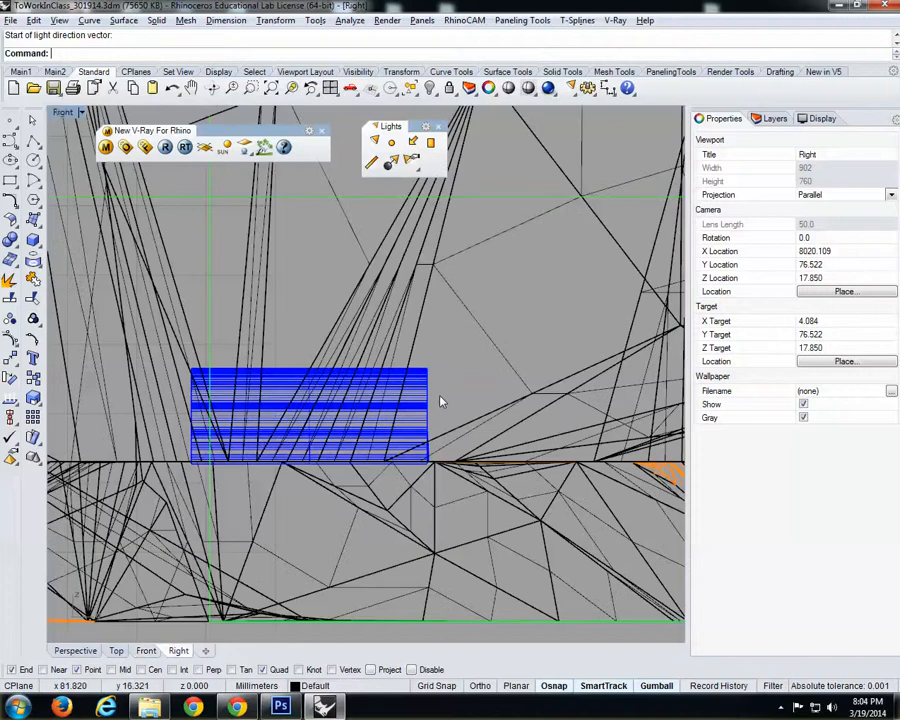
key(ctrl+Tab)
key(ctrl+Tab)
scroll(540, 343, down, 5)
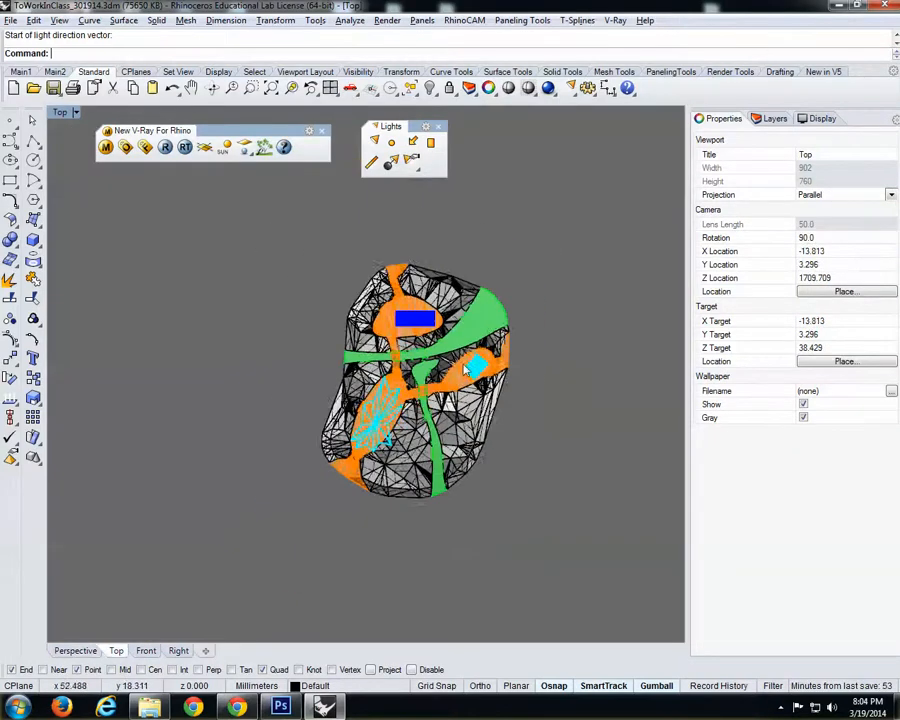
drag(604, 398, 600, 396)
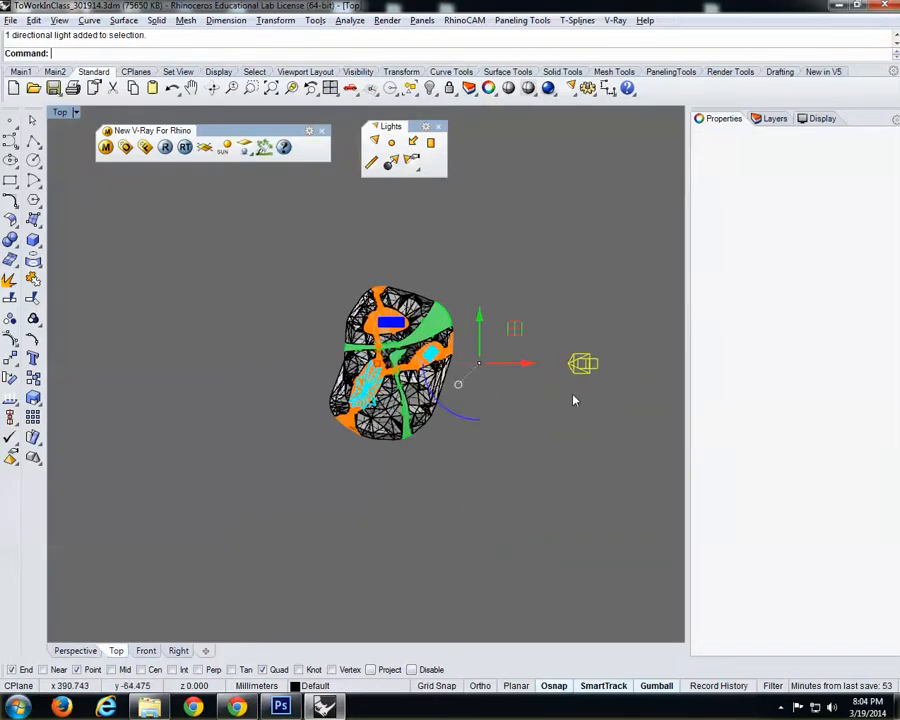
right_drag(572, 399, 527, 393)
drag(408, 408, 436, 412)
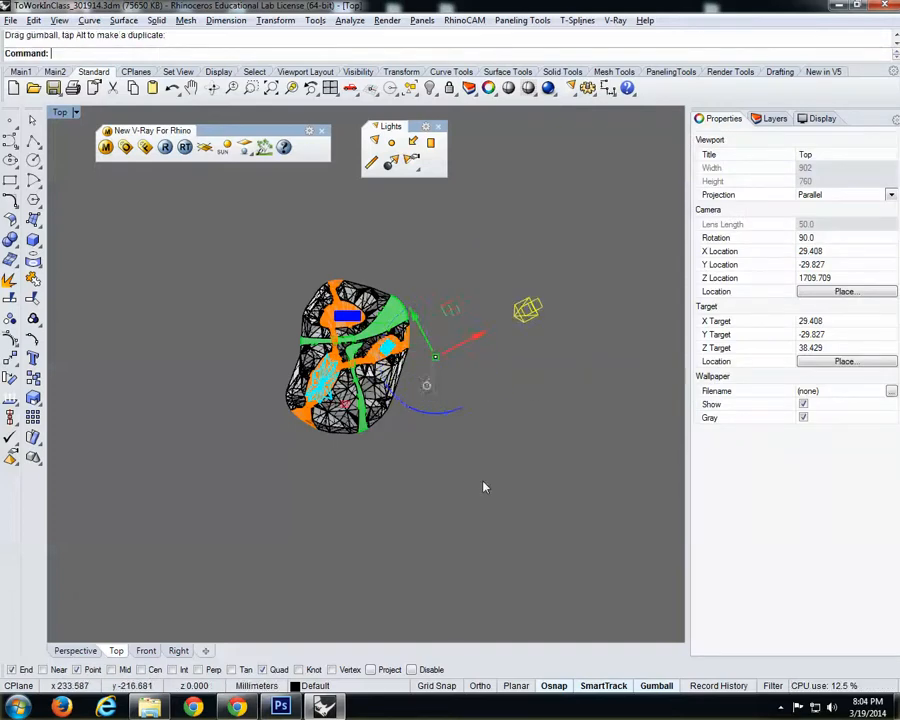
click(484, 486)
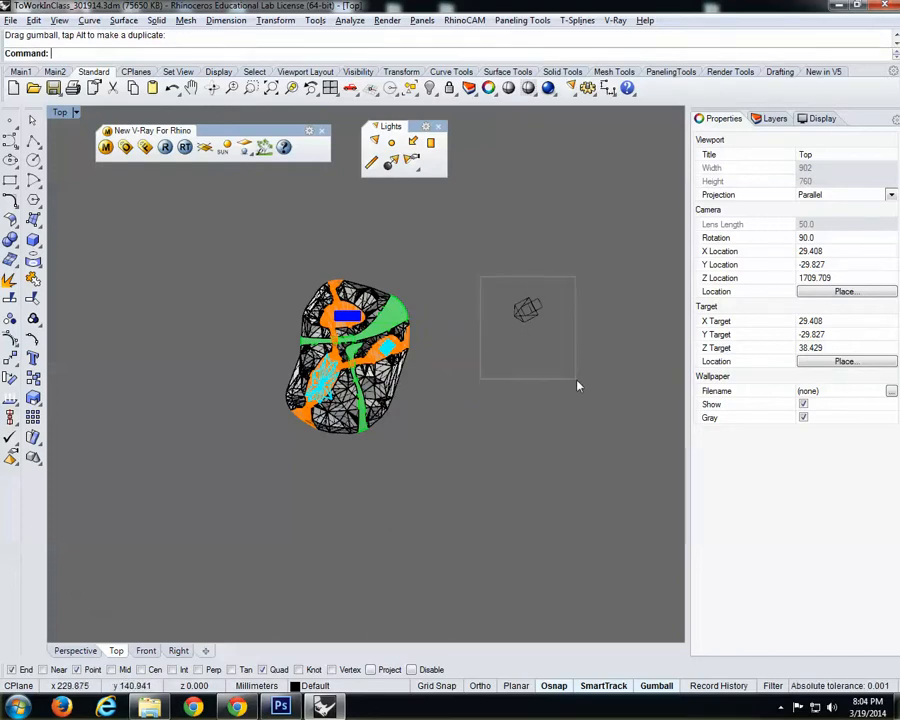
drag(570, 373, 568, 376)
drag(410, 410, 369, 367)
drag(371, 313, 399, 431)
key(Escape)
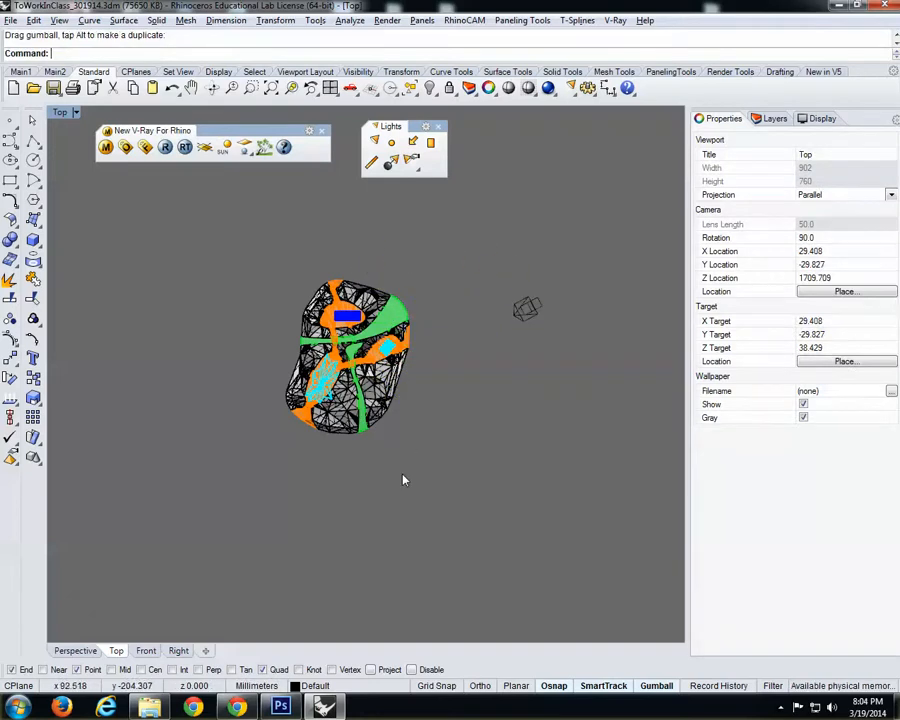
- Examine the shadows that the directional light casts over the terrain and structures in the rendered Perspective view
key(ctrl+F2)
key(ctrl+F3)
key(ctrl+F4)
mouse_move(373, 389)
right_down()
mouse_move(380, 430)
mouse_move(378, 417)
right_up()
scroll(378, 417, up, 4)
click(74, 112)
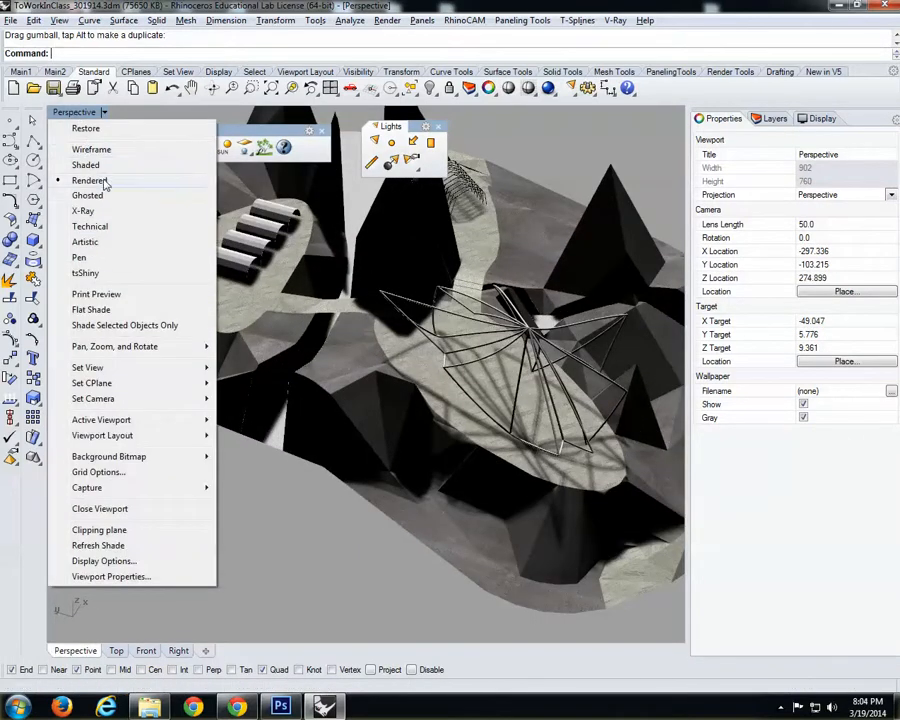
right_drag(425, 410, 243, 272)
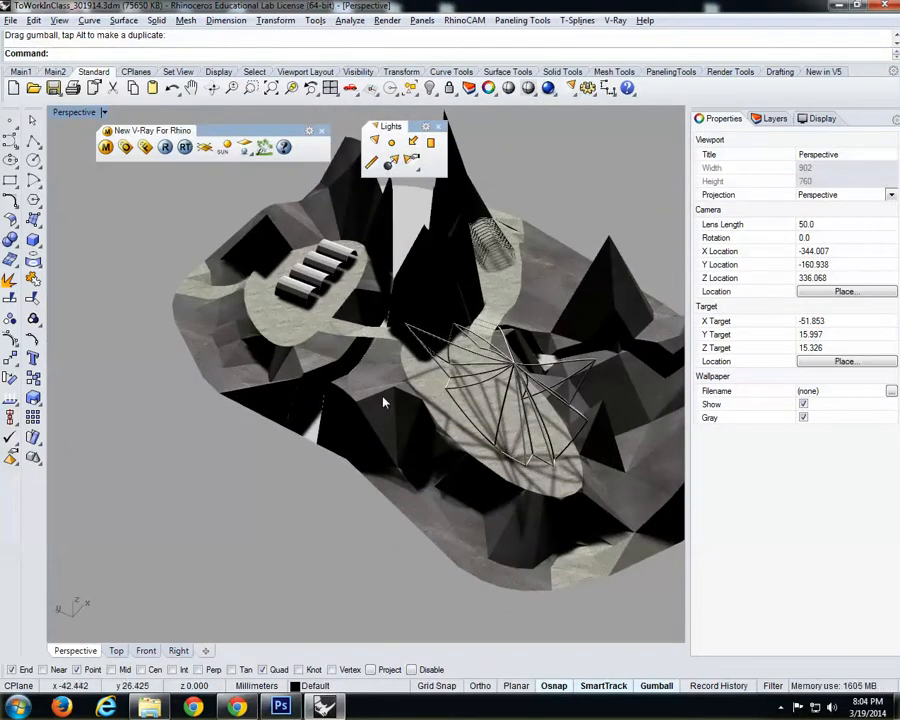
right_drag(425, 402, 440, 395)
shift+right_drag(518, 383, 475, 400)
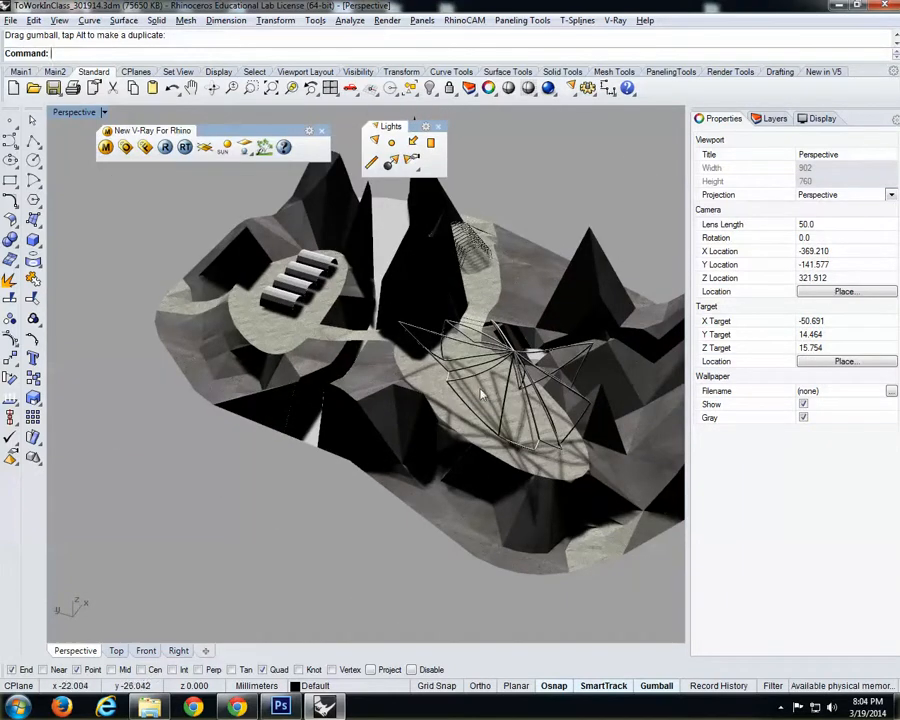
shift+right_drag(476, 395, 428, 393)
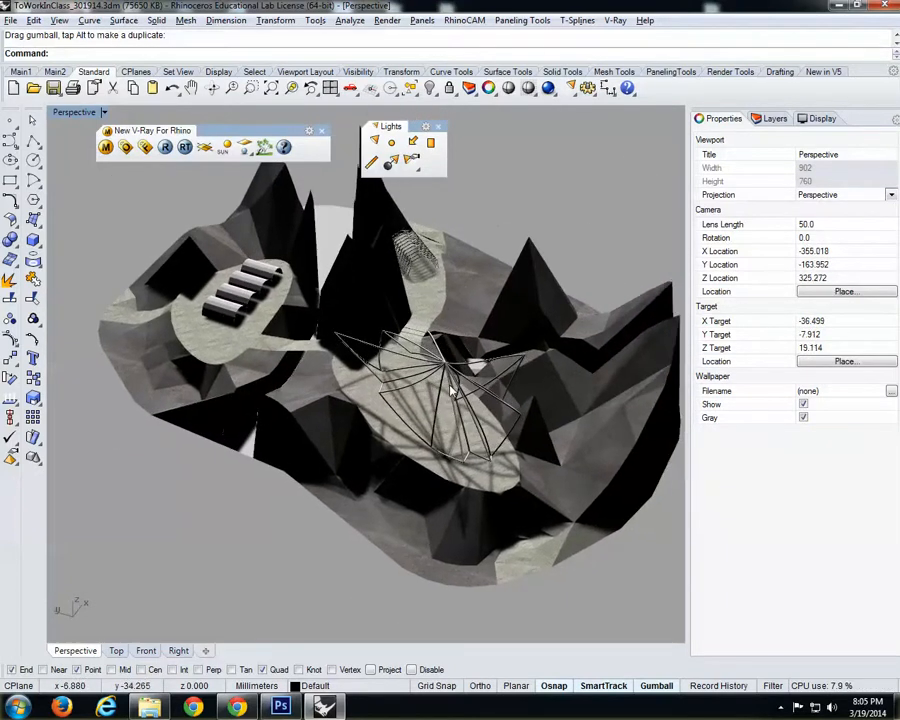
scroll(527, 250, down, 4)
scroll(530, 249, down, 9)
shift+right_drag(537, 231, 482, 383)
scroll(490, 340, down, 10)
shift+right_drag(443, 311, 458, 342)
- Inspect the directional light's intensity and shadow properties in the Top view, comparing them with a landscape polysurface's properties
key(ctrl+F1)
click(524, 314)
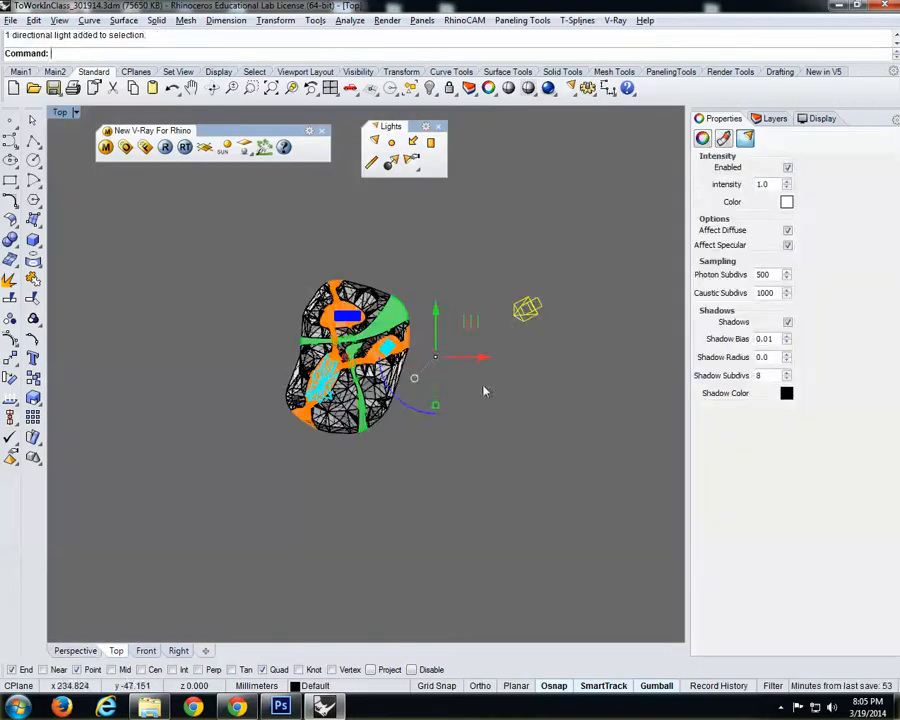
right_drag(545, 402, 536, 448)
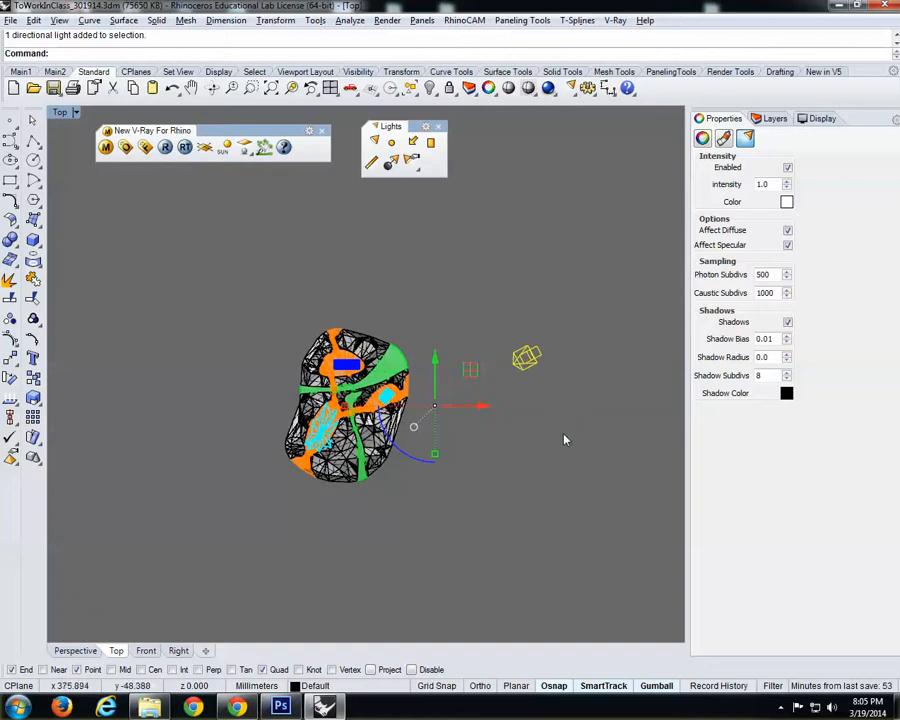
click(775, 118)
click(718, 118)
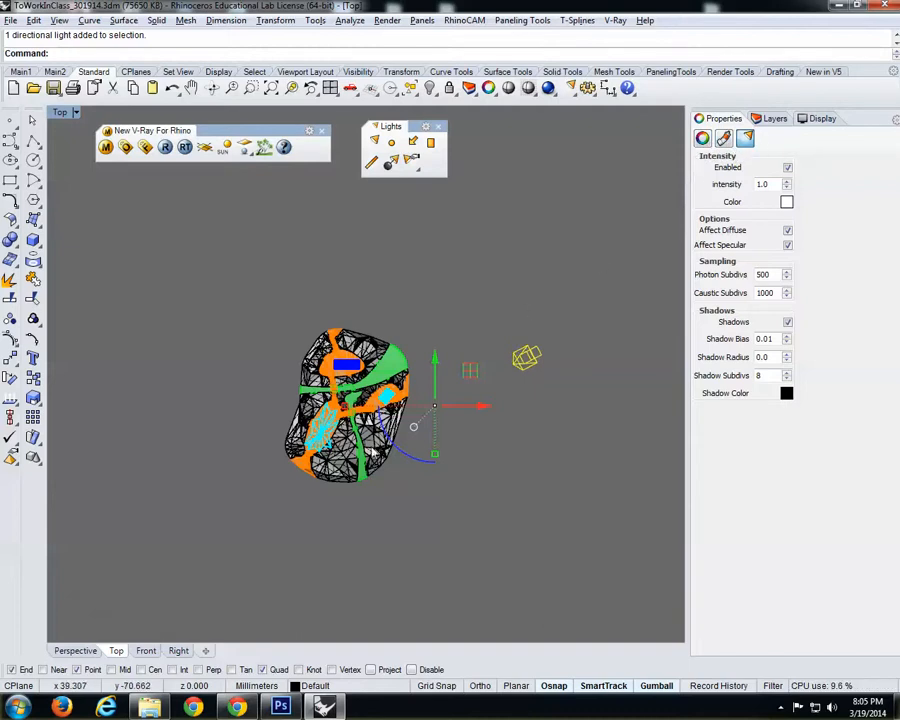
click(372, 452)
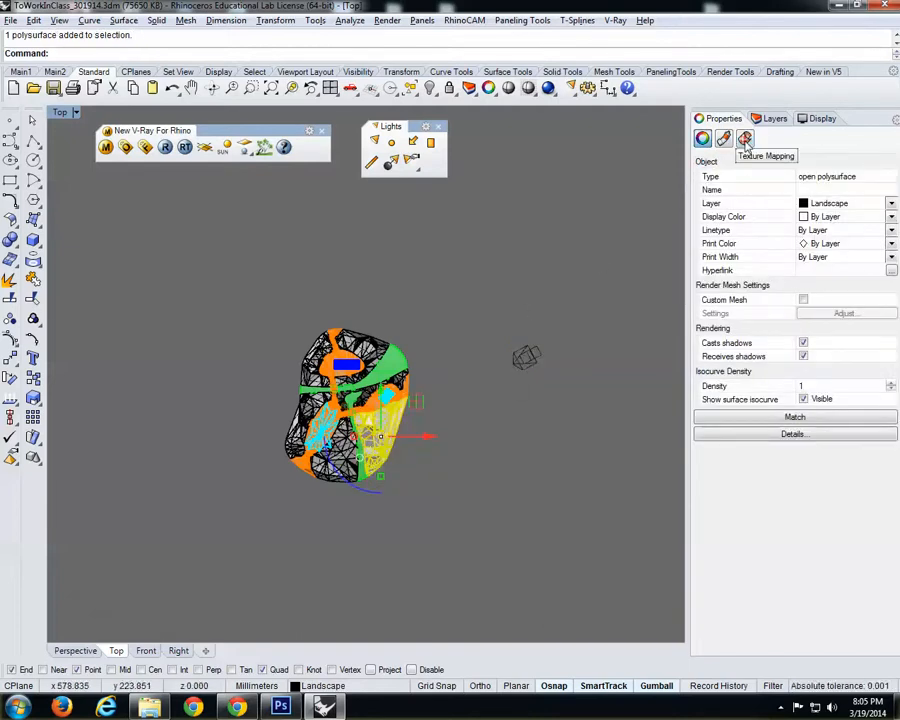
click(527, 357)
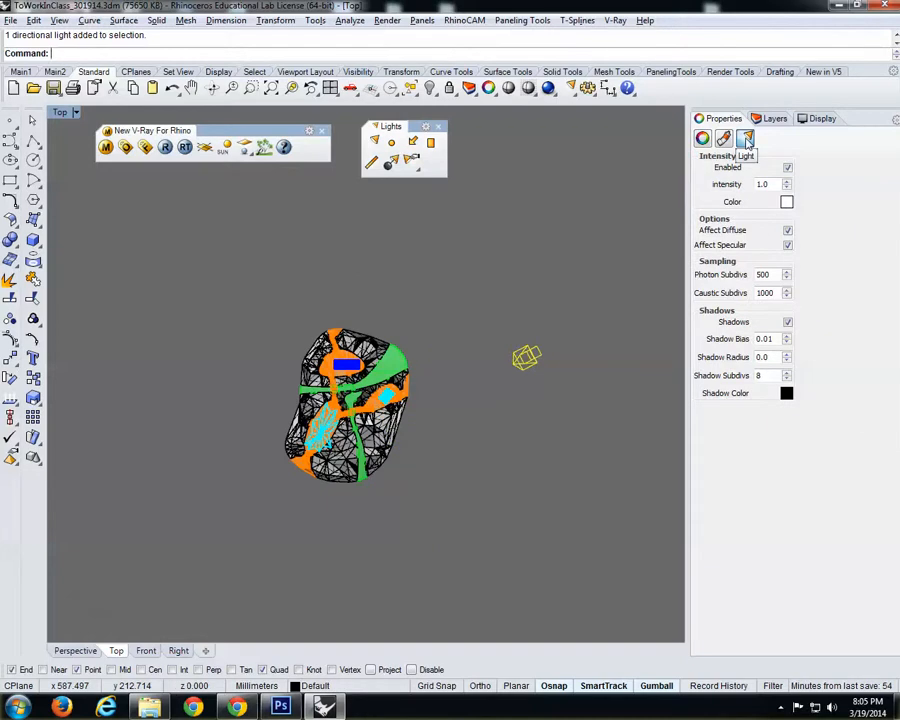
double_click(770, 185)
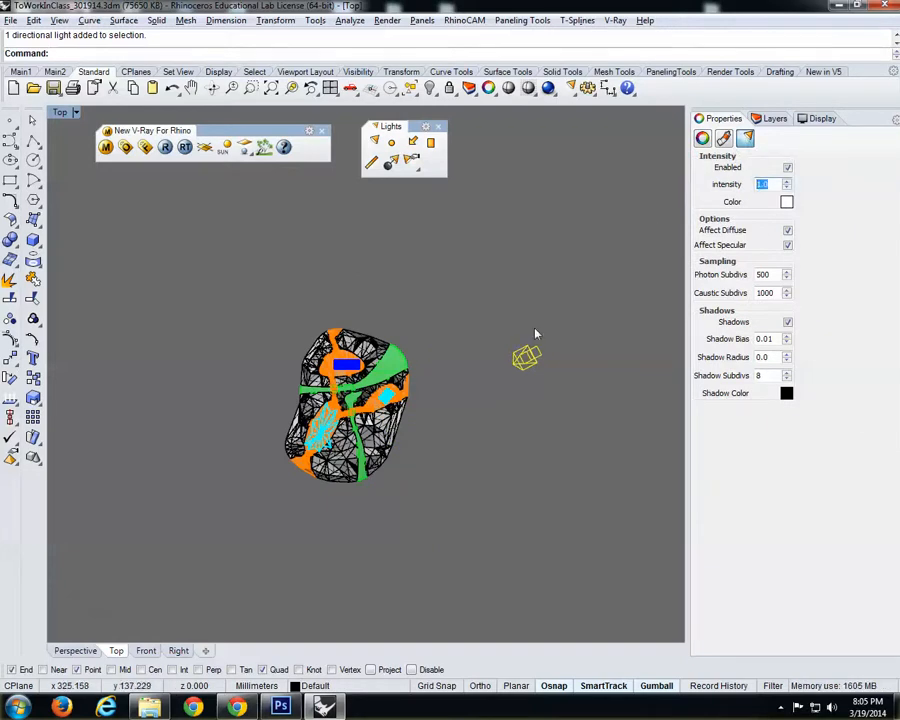
click(460, 396)
- Frame the whole terrain in the Perspective view, run a V-Ray test render of it, and close the render
key(ctrl+Tab)
key(ctrl+Tab)
key(ctrl+Tab)
scroll(451, 422, up, 6)
scroll(451, 422, up, 8)
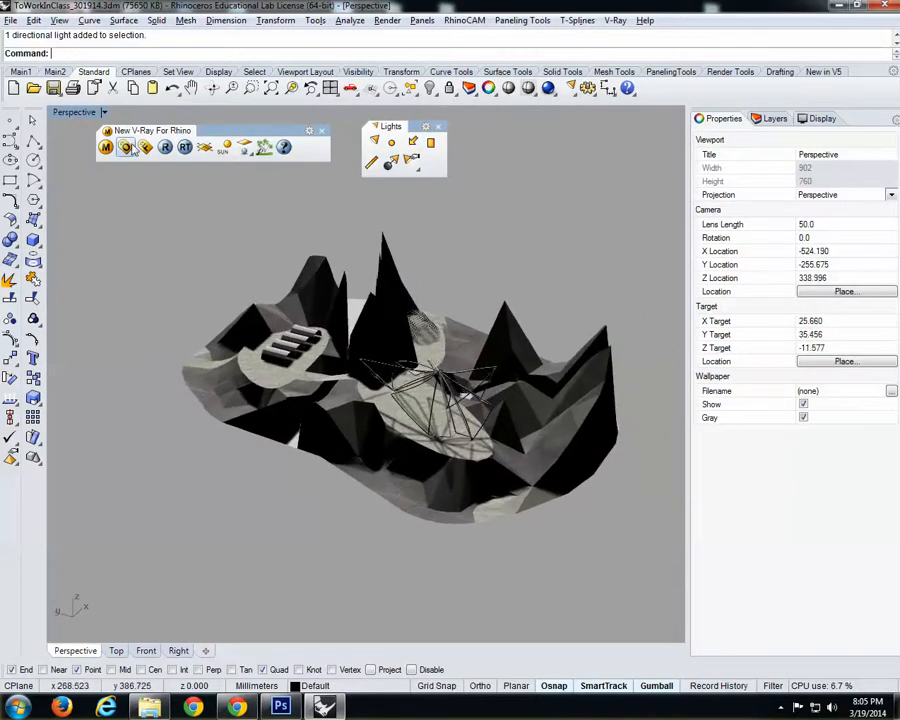
click(125, 147)
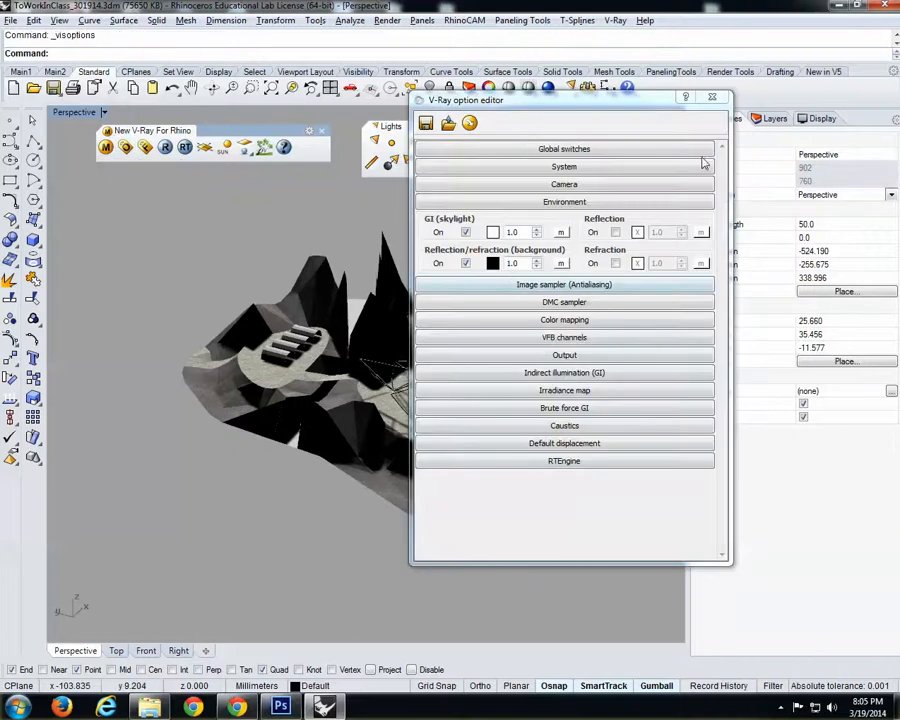
click(712, 98)
scroll(425, 395, up, 8)
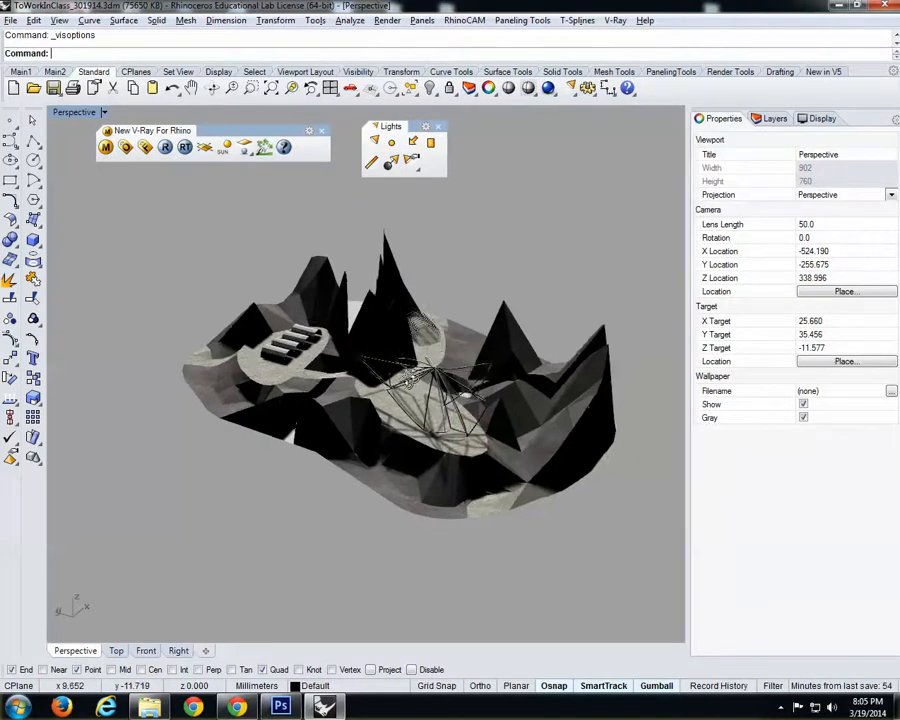
scroll(425, 400, down, 8)
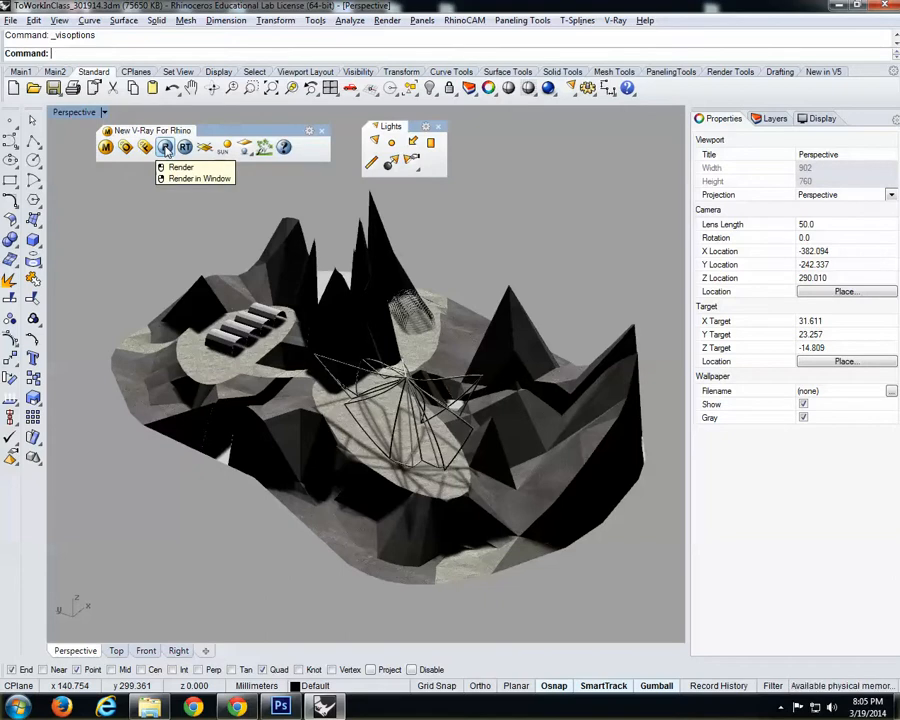
click(548, 88)
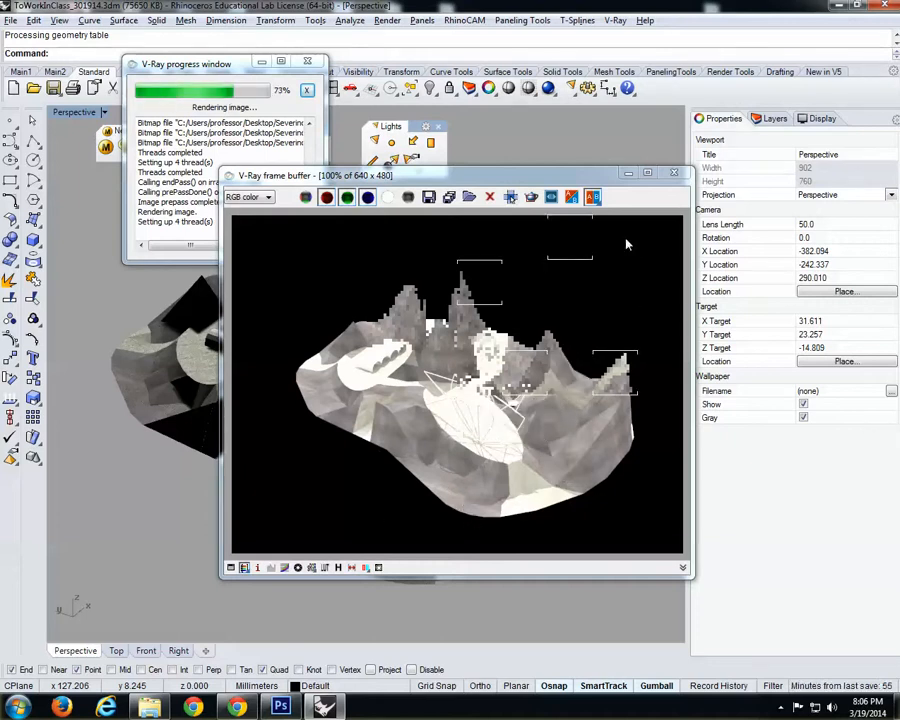
click(675, 177)
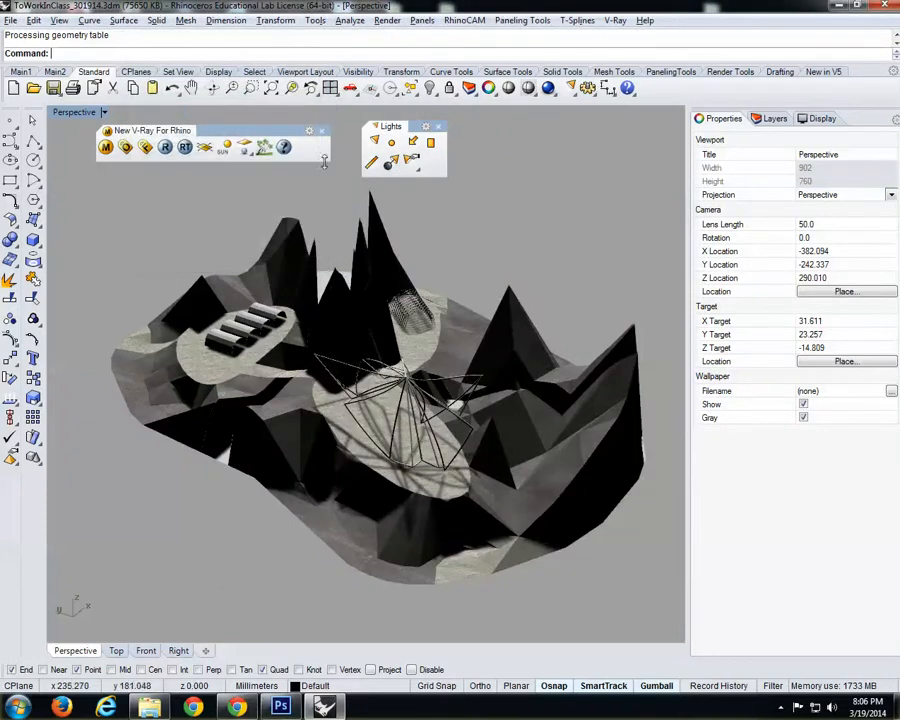
- In the V-Ray environment options, assign a TexBitmap map using RenoSuburb01_sm.hdr to the GI skylight
click(125, 147)
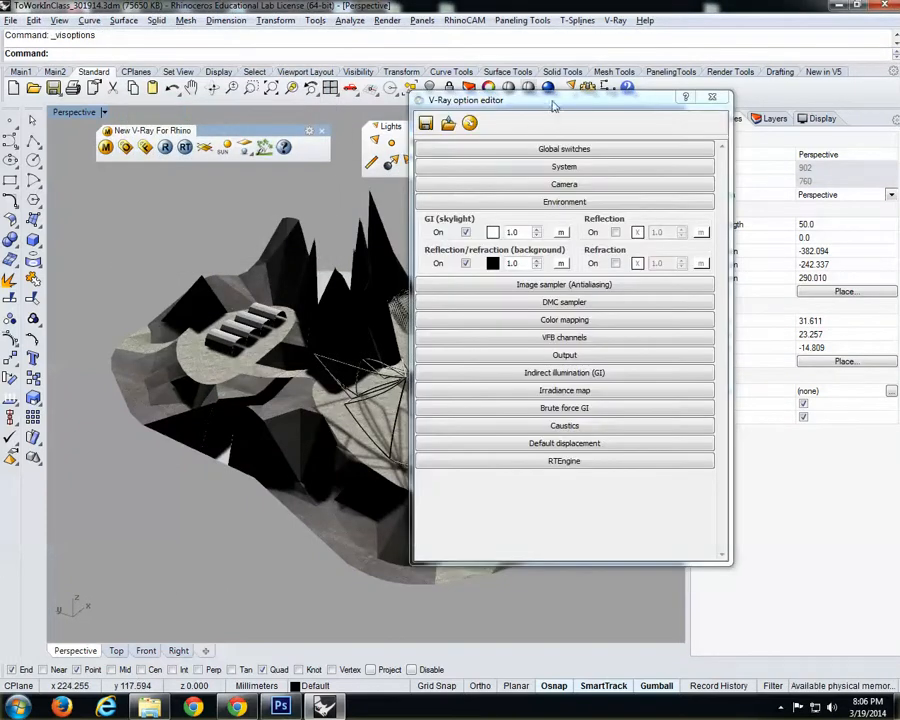
drag(553, 106, 507, 131)
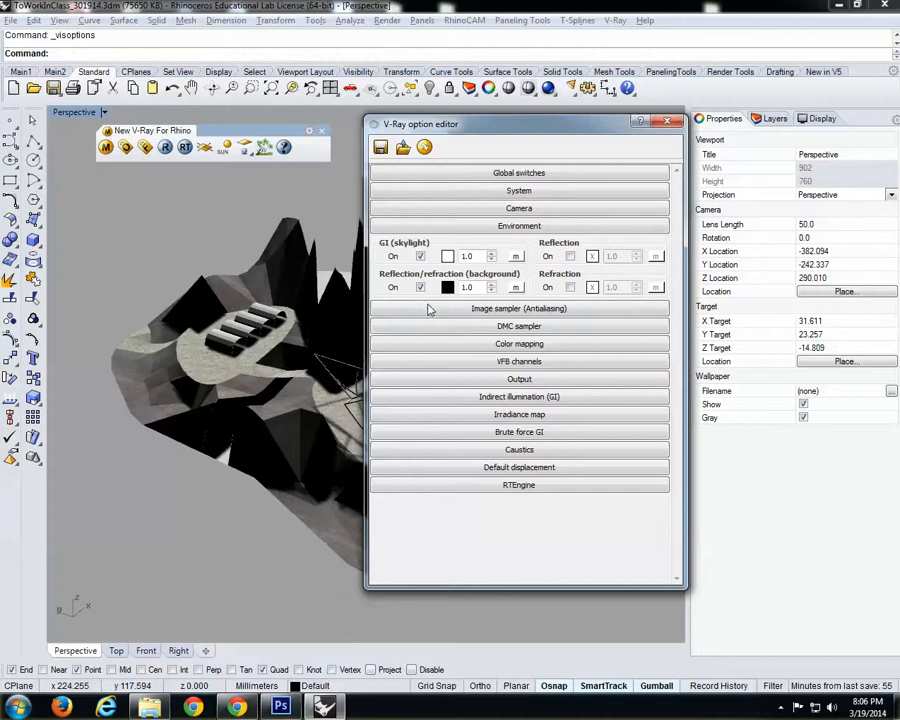
right_drag(270, 355, 282, 376)
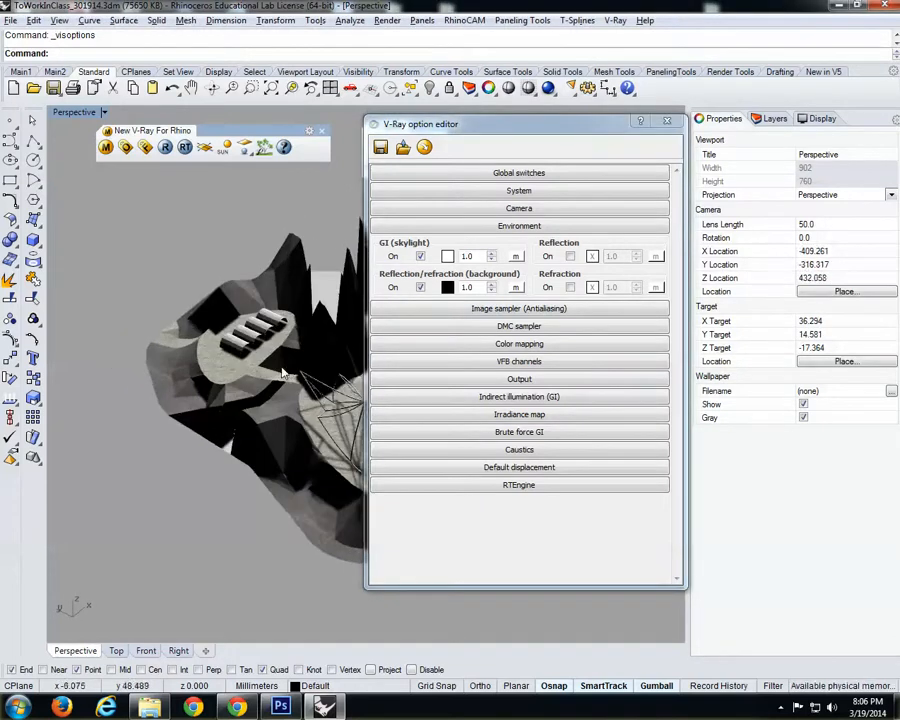
scroll(282, 376, up, 5)
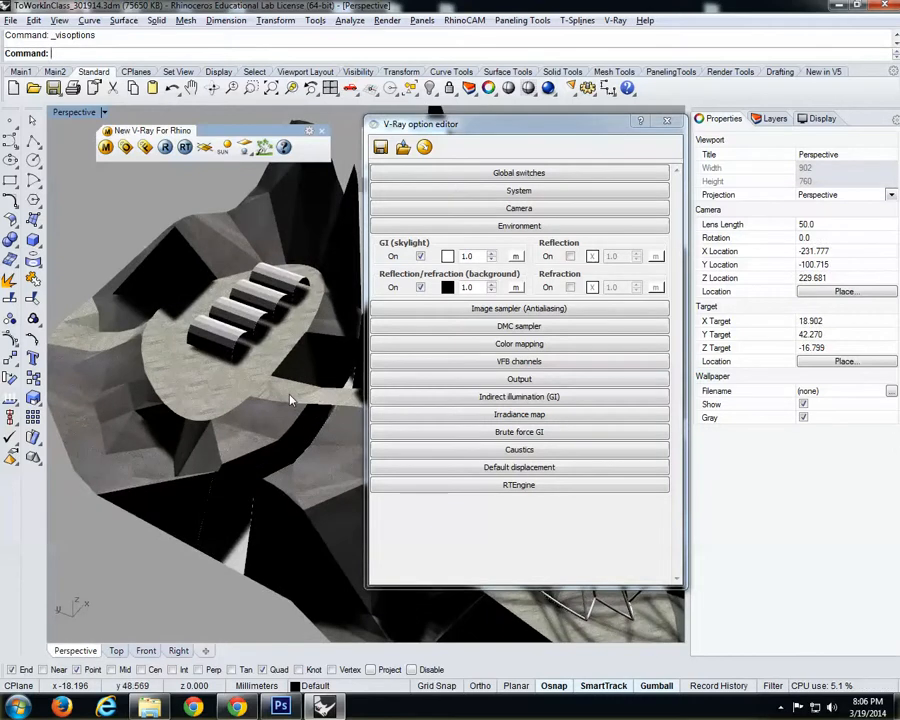
click(516, 256)
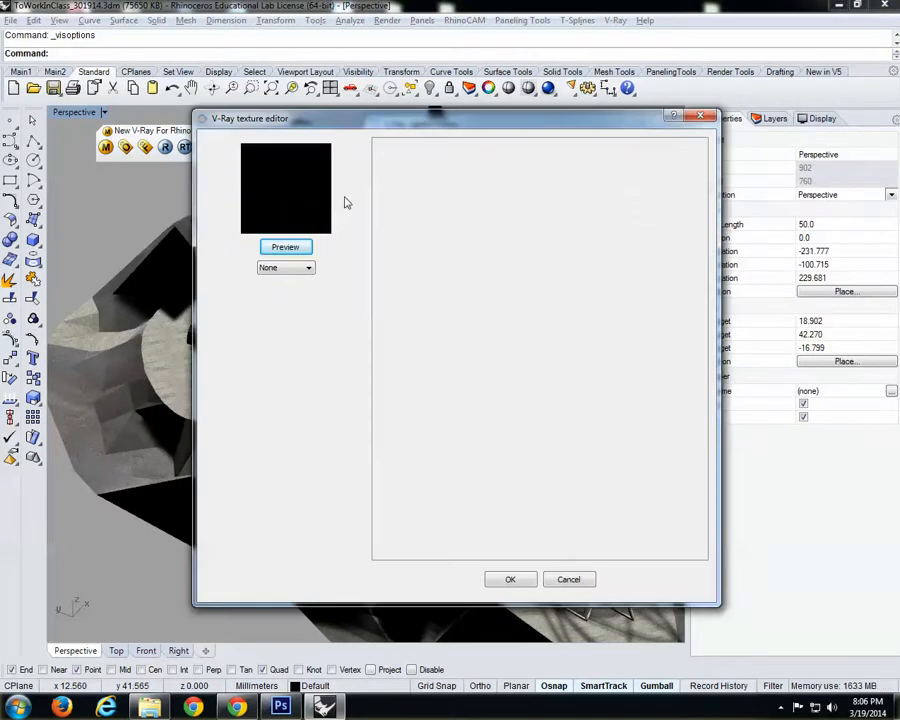
click(293, 268)
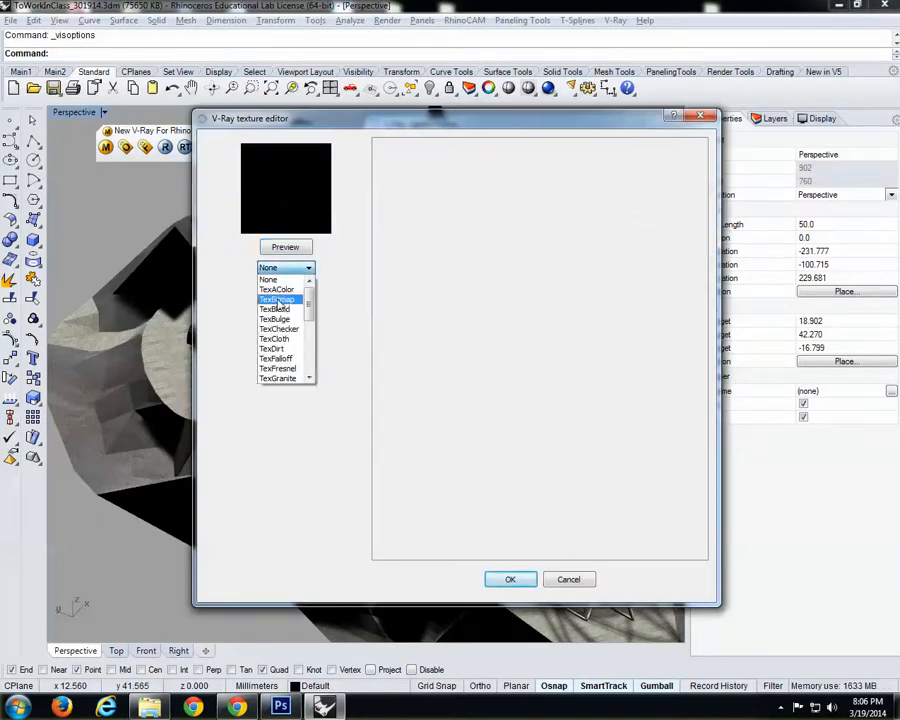
click(278, 301)
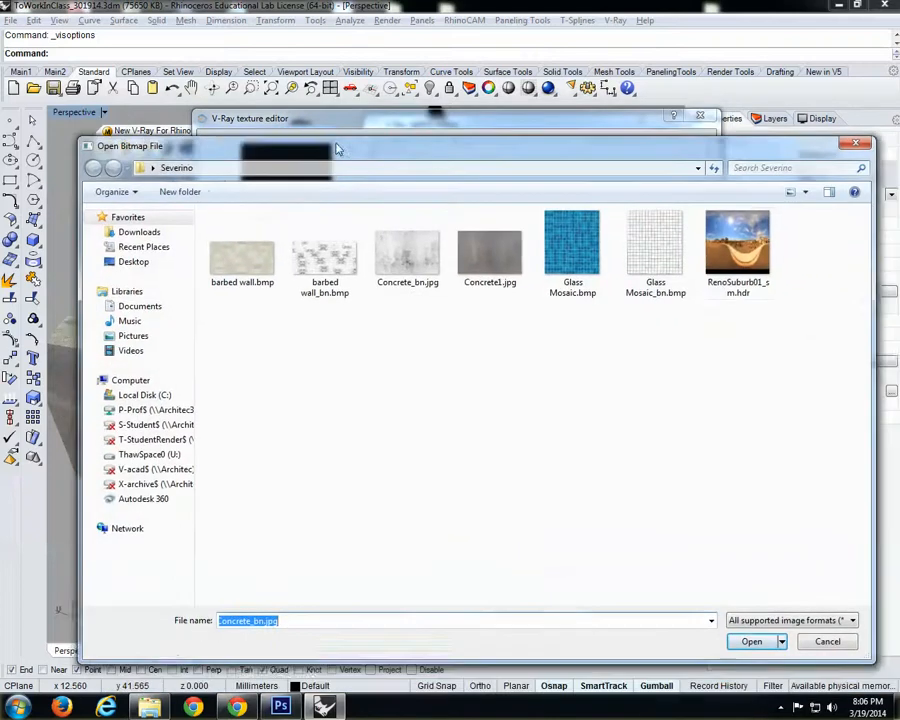
click(722, 235)
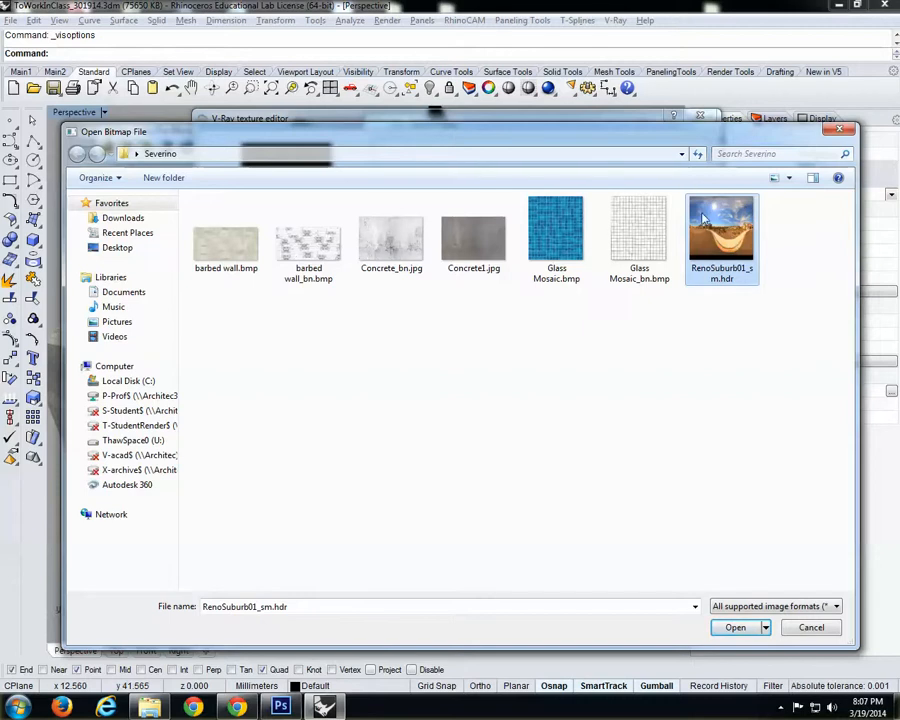
click(736, 628)
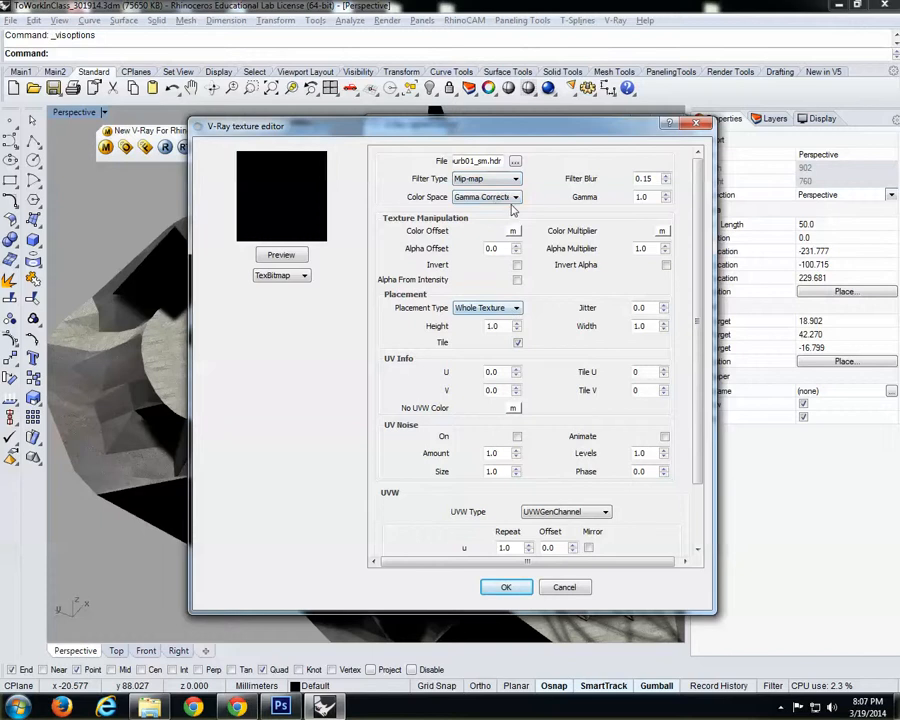
- Set the skylight bitmap's UVW type to UVWGenEnvironment with Mirror Ball mapping, preview the texture, and accept it
scroll(700, 275, down, 1)
scroll(700, 275, down, 1)
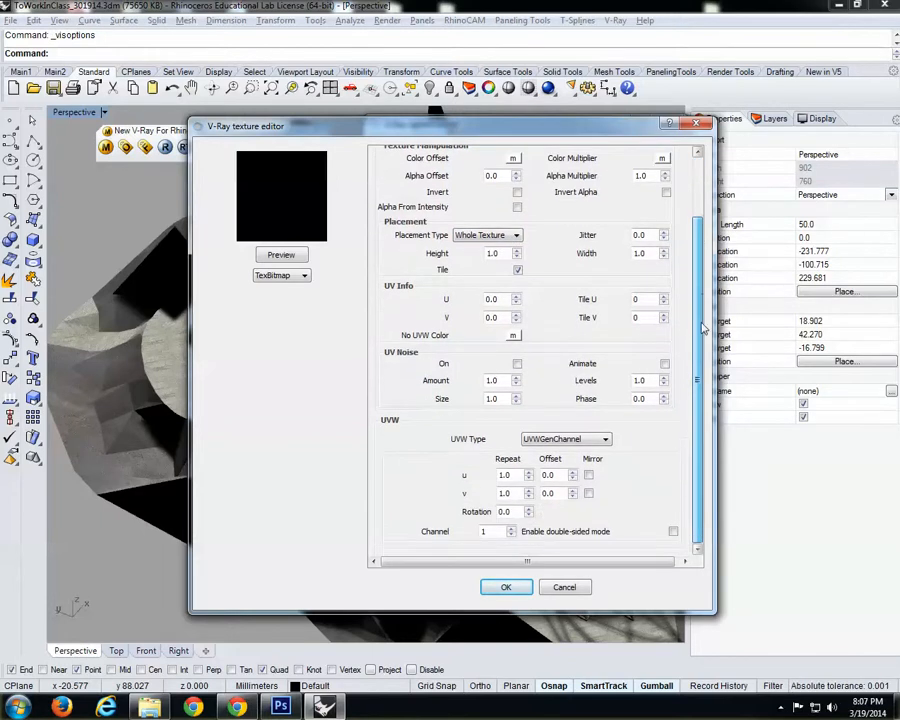
click(590, 440)
click(590, 461)
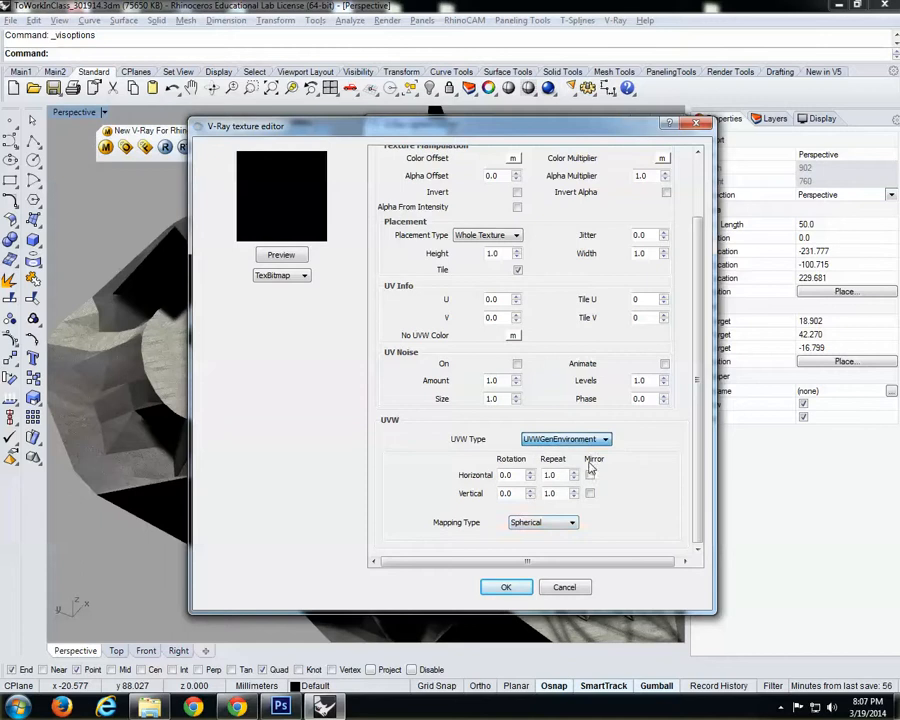
click(555, 524)
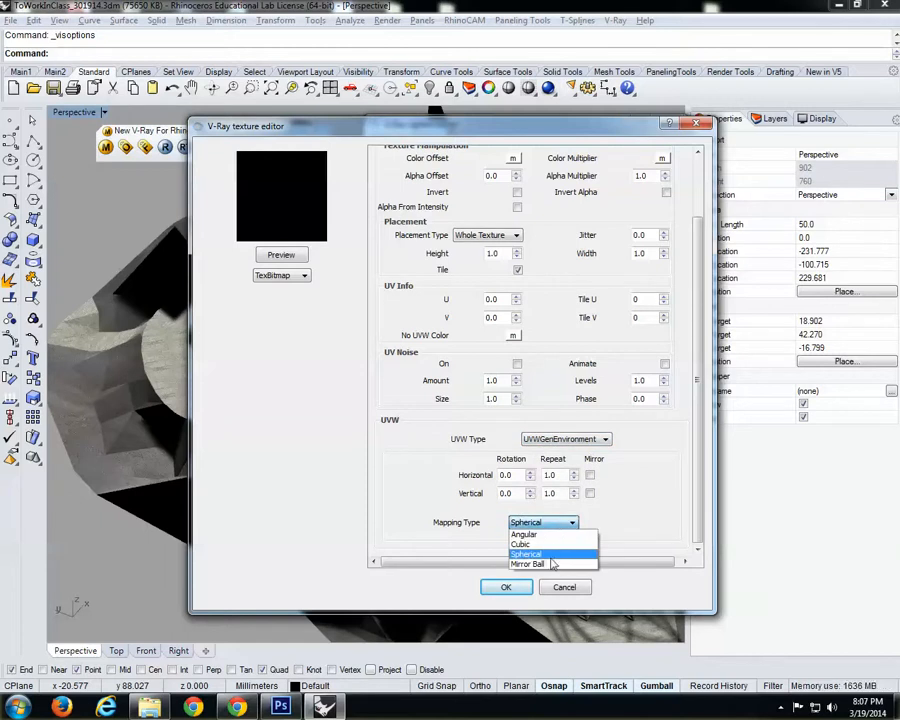
click(540, 564)
click(281, 255)
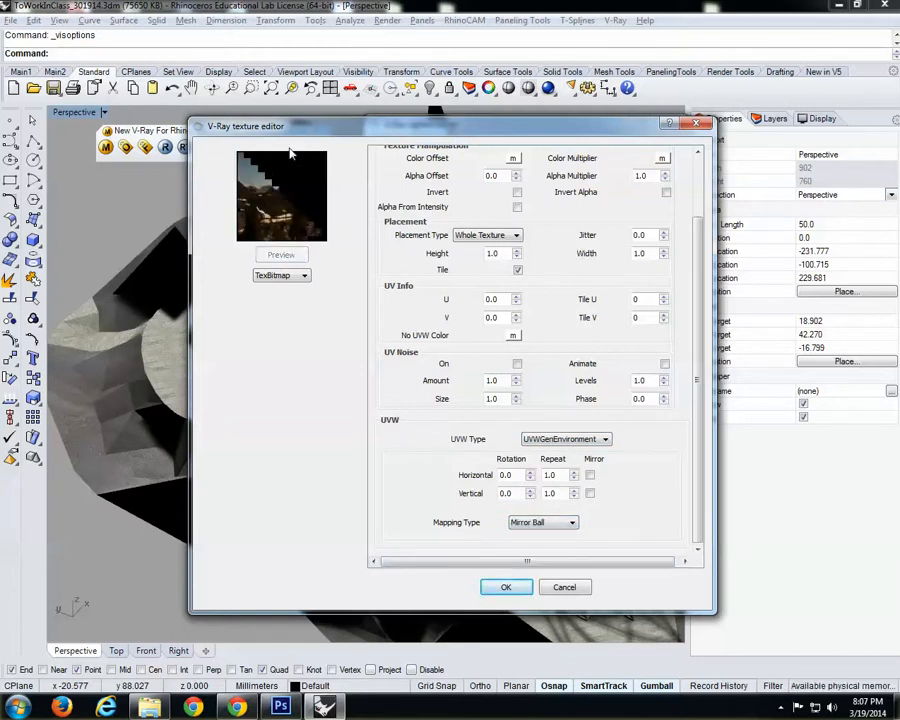
click(506, 587)
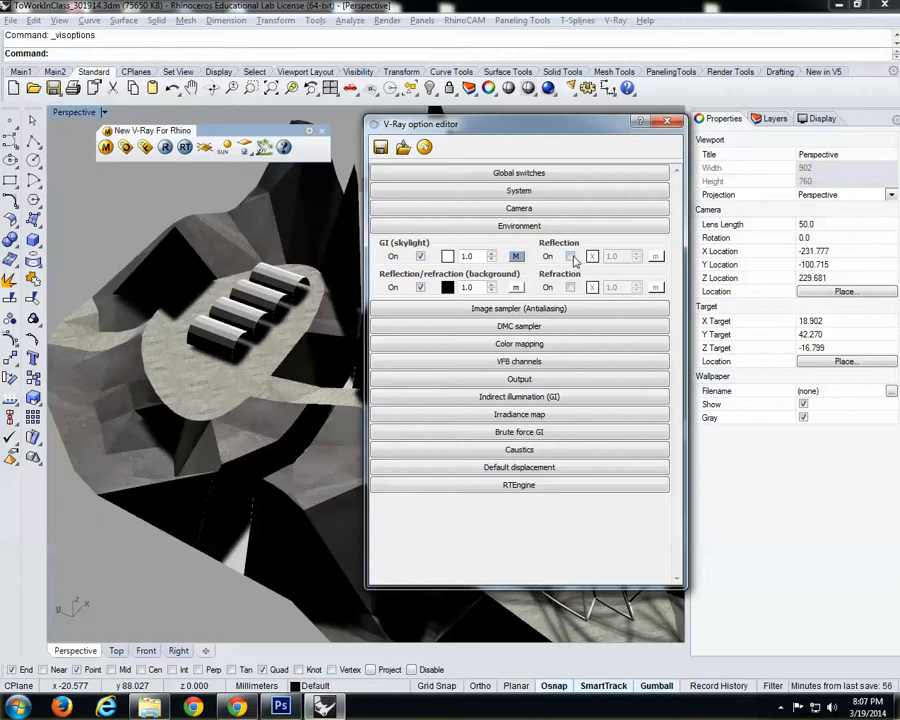
- Turn off the reflection/refraction background and turn on the separate Reflection and Refraction environment entries
click(422, 288)
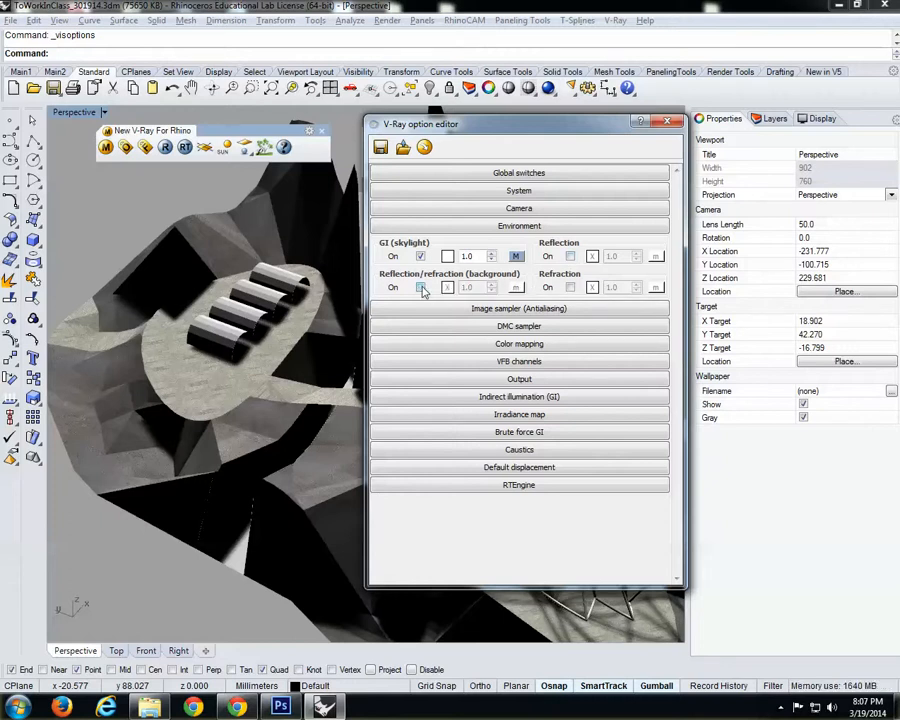
click(570, 256)
click(570, 288)
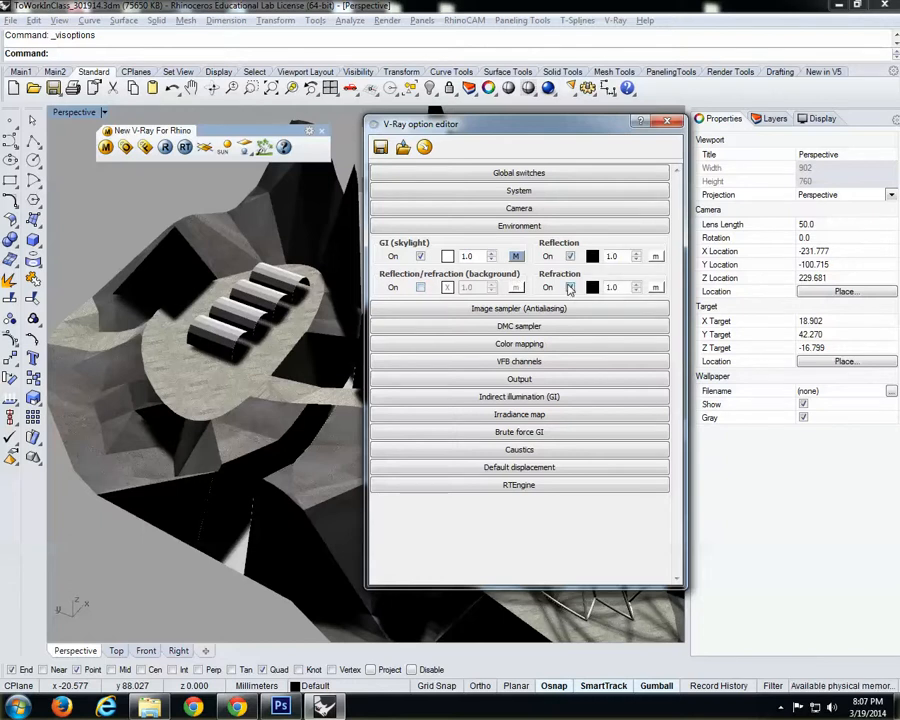
- Assign a TexBitmap map using RenoSuburb01_sm.hdr to the environment's Reflection entry
click(655, 257)
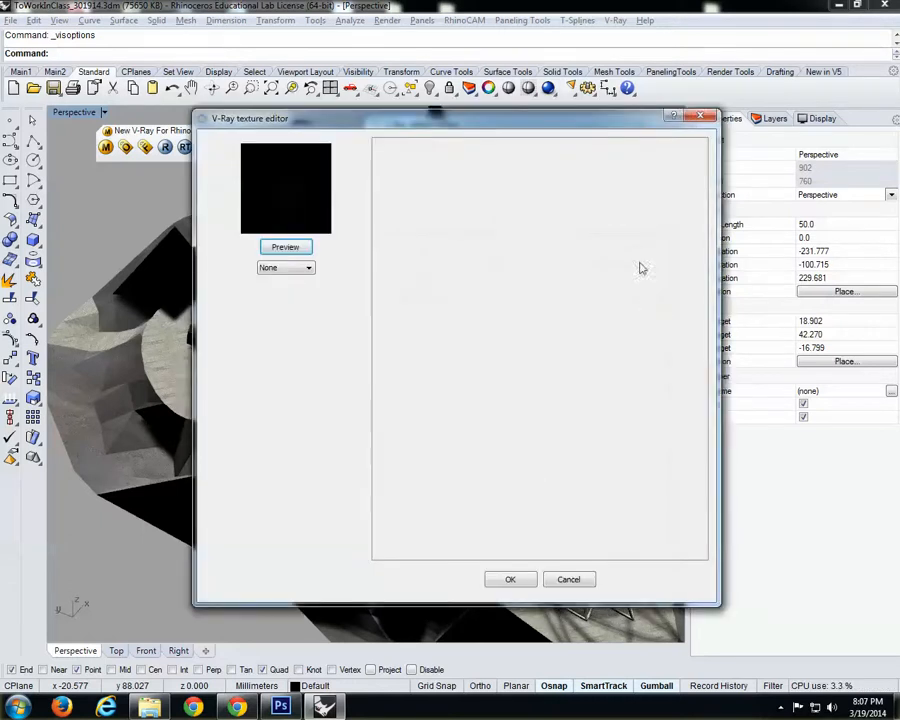
click(290, 268)
click(283, 300)
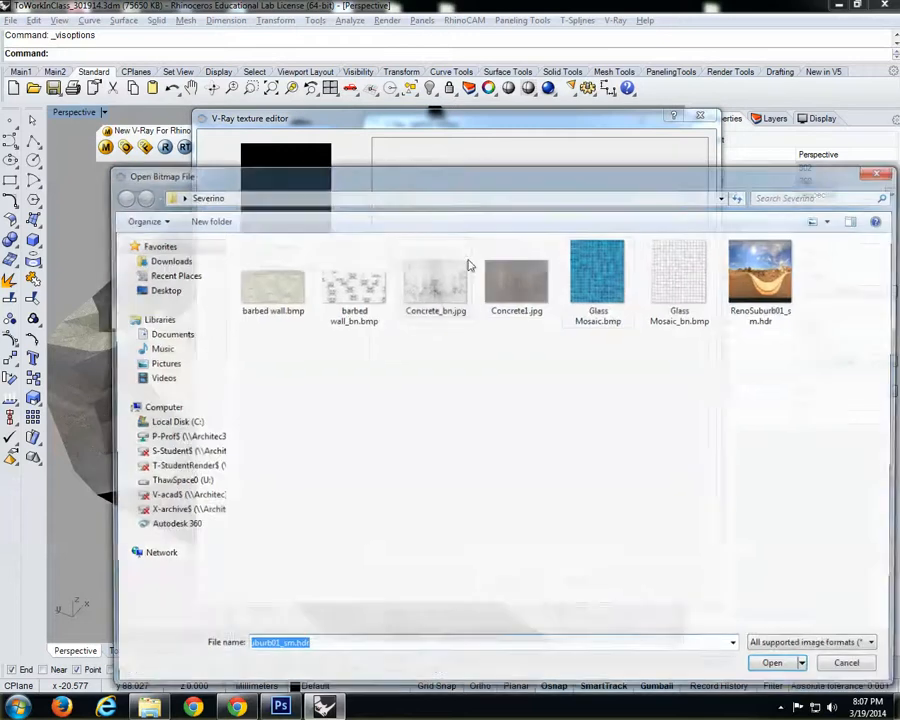
click(765, 278)
click(779, 669)
- Set the reflection bitmap's UVW type to UVWGenEnvironment with Mirror Ball mapping and accept the texture
scroll(700, 310, down, 2)
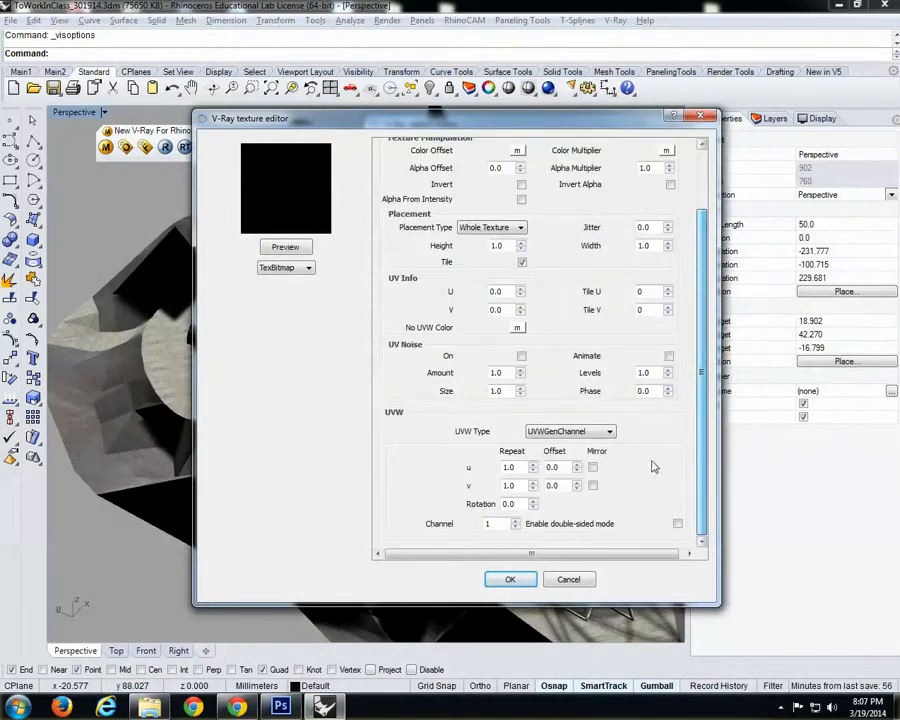
click(606, 432)
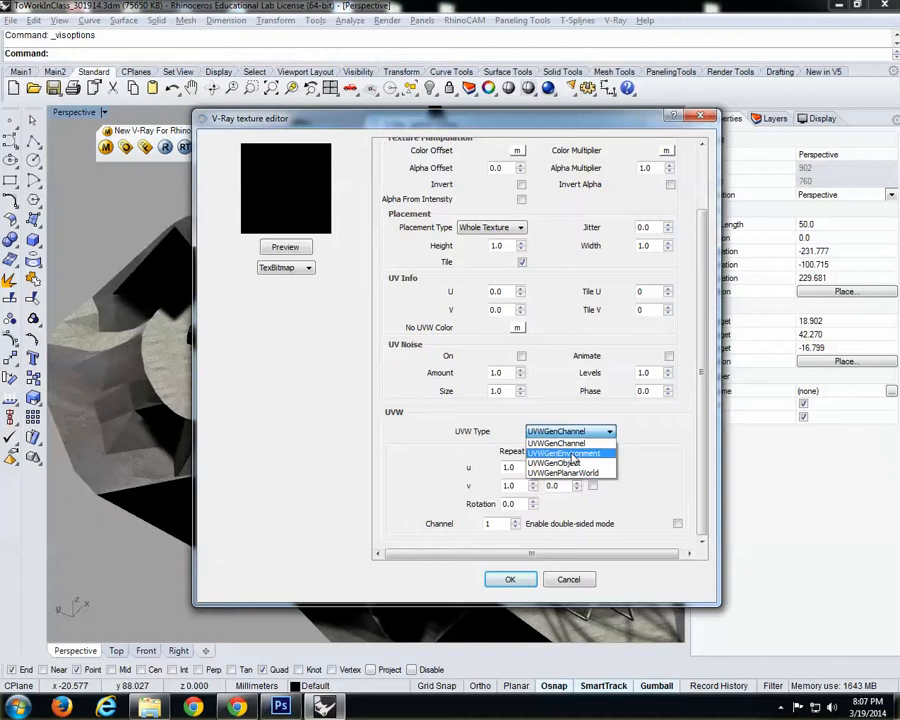
click(563, 453)
click(547, 514)
click(545, 557)
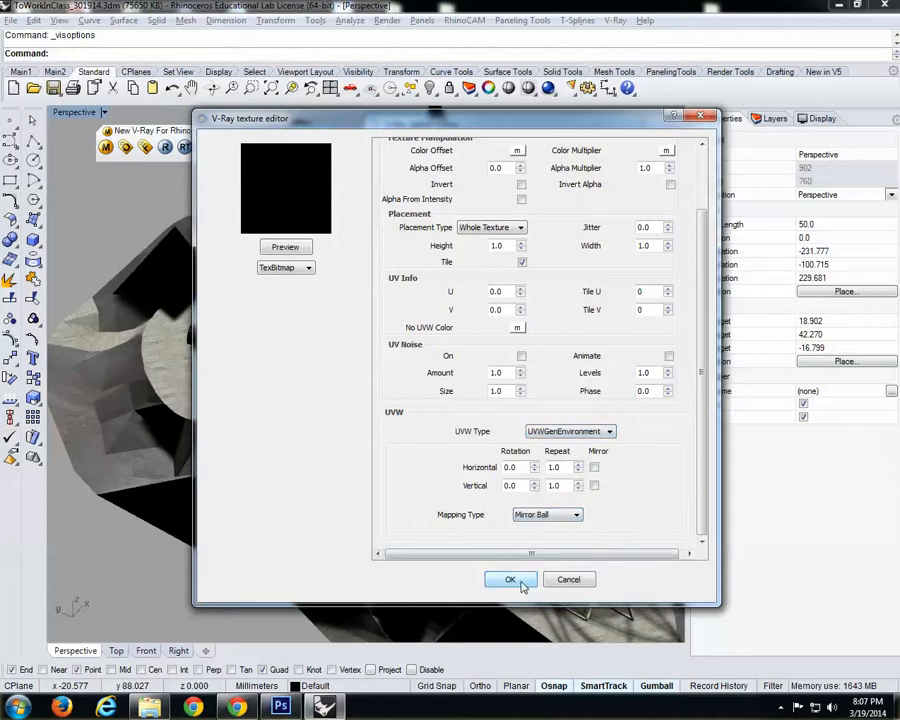
click(512, 580)
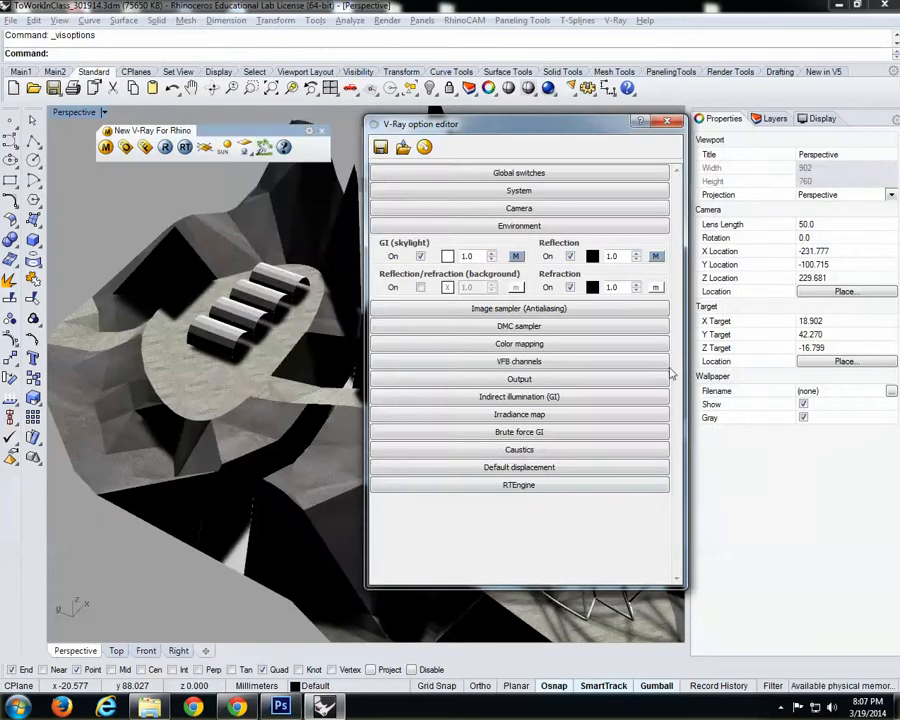
- Assign a TexBitmap map using RenoSuburb01_sm.hdr to the environment's Refraction entry
click(655, 288)
click(284, 268)
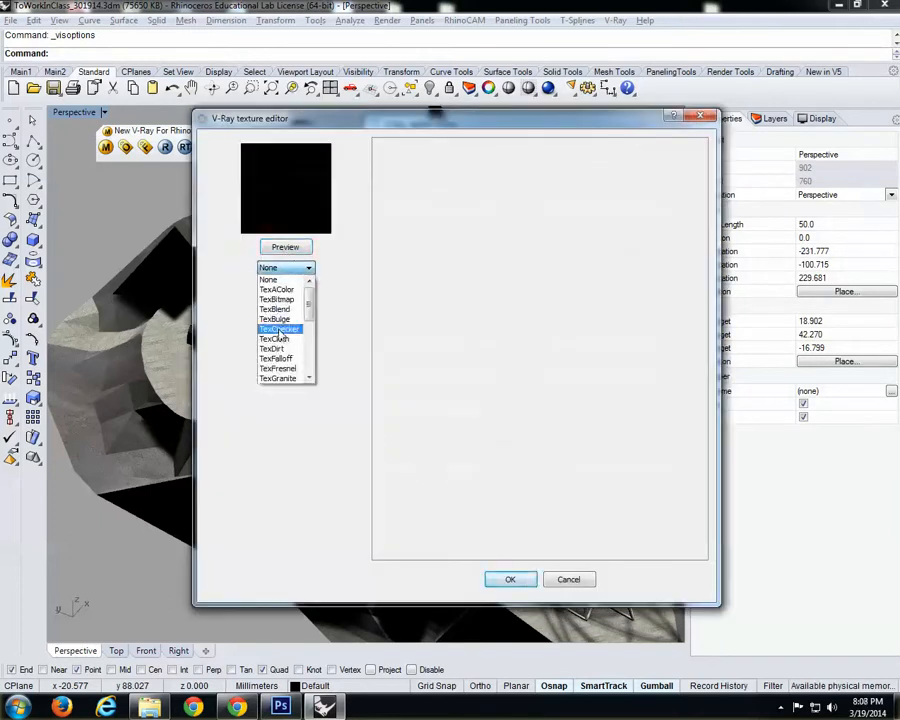
click(277, 299)
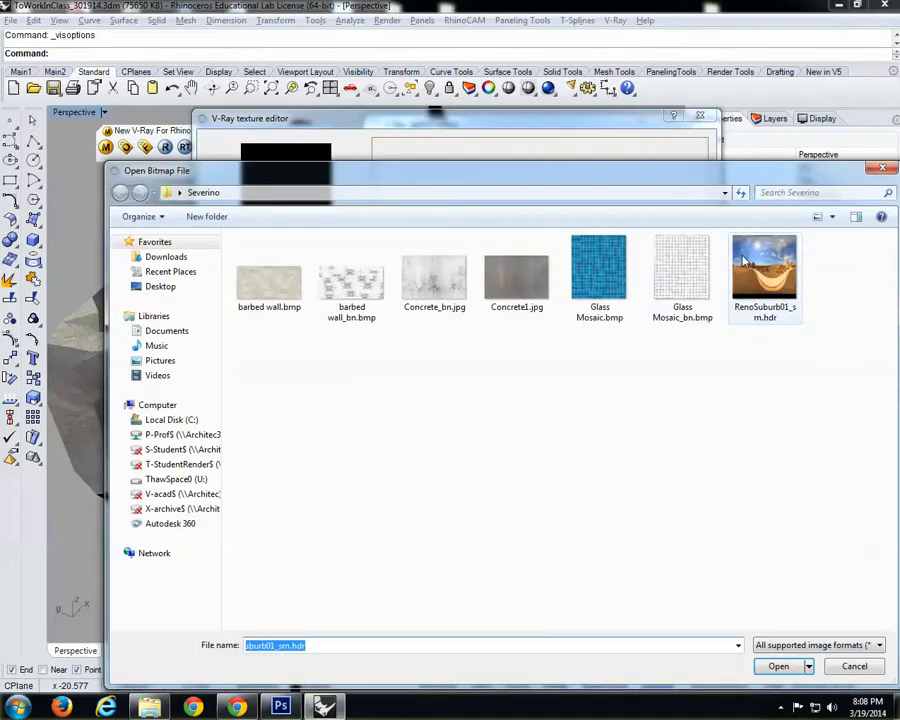
click(779, 666)
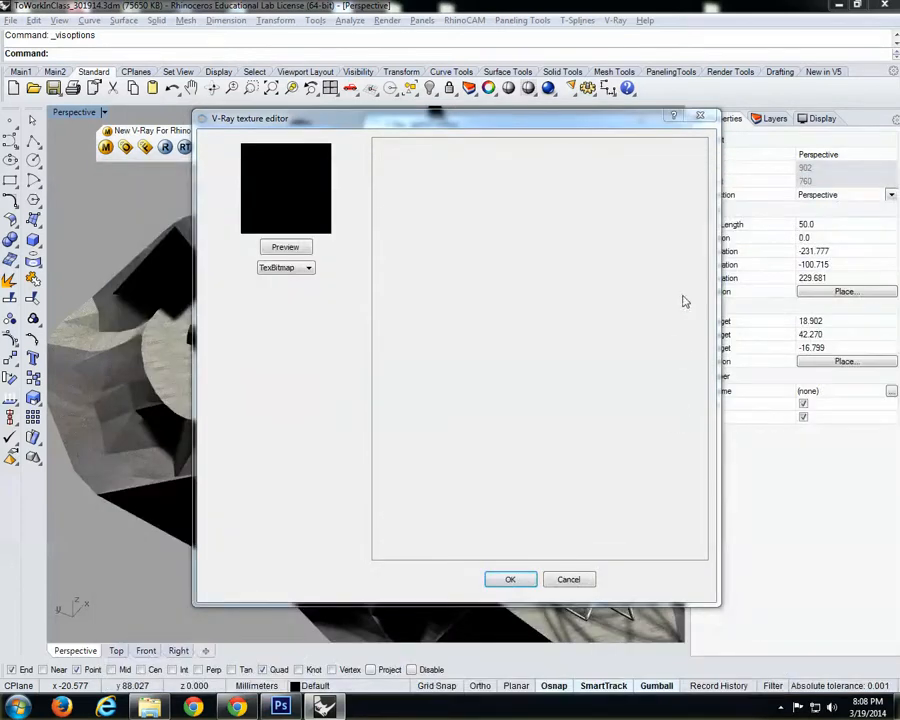
- Set the refraction bitmap's UVW type to UVWGenEnvironment with Mirror Ball mapping and accept the texture
scroll(600, 440, down, 2)
click(602, 431)
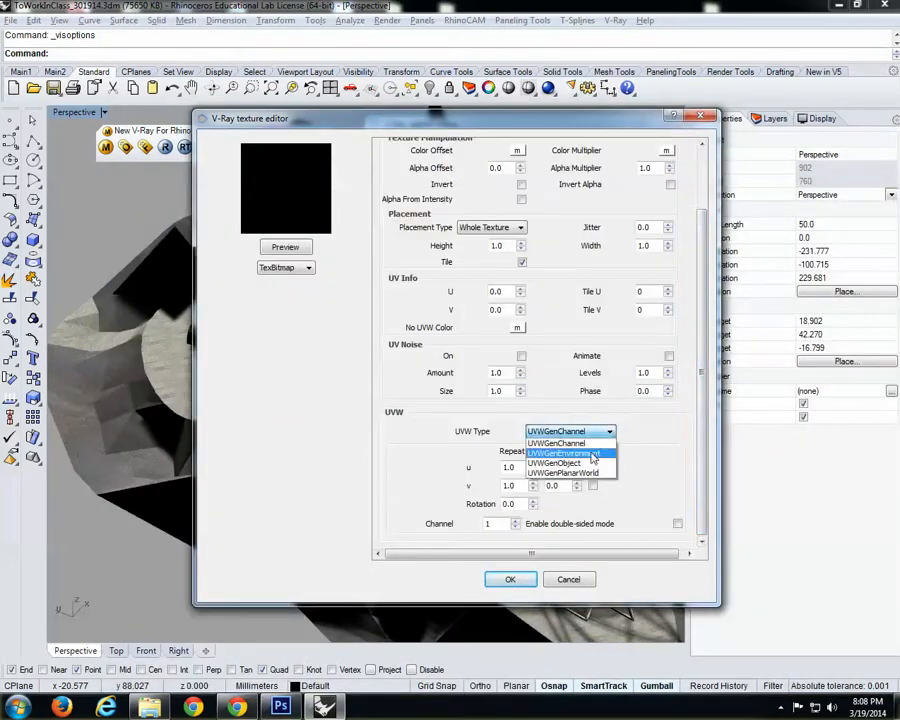
click(592, 455)
click(547, 515)
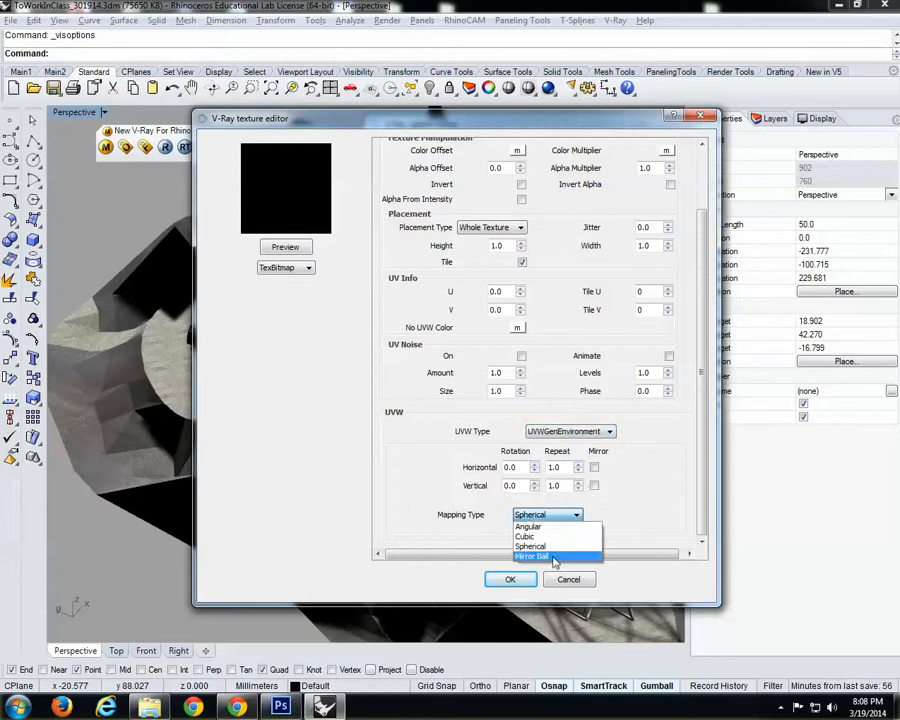
click(552, 557)
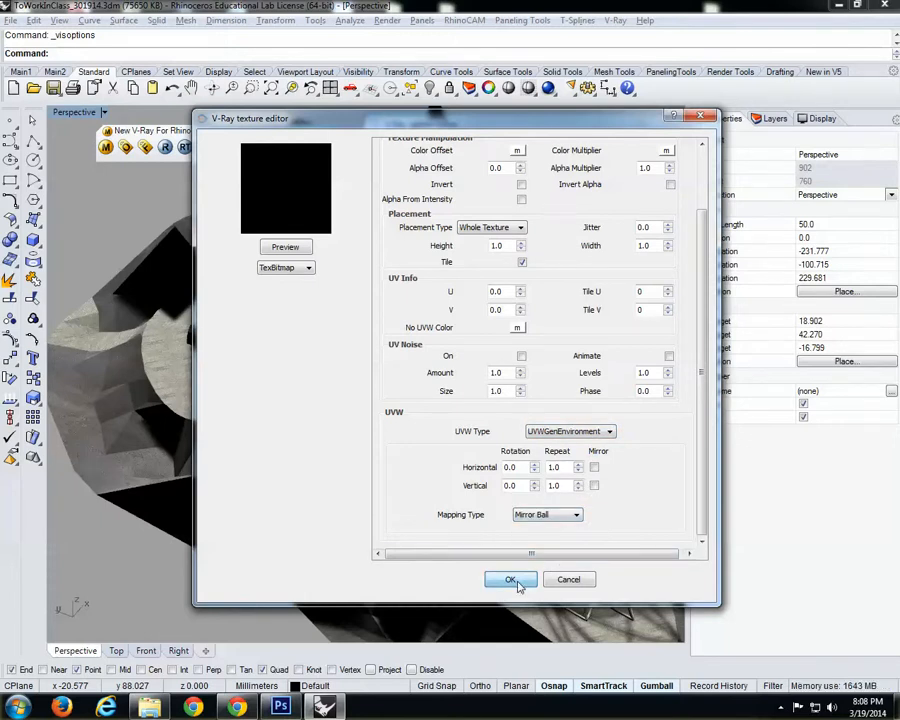
click(510, 580)
- Turn the reflection/refraction background back on with a white color, and close the V-Ray options
drag(576, 124, 502, 127)
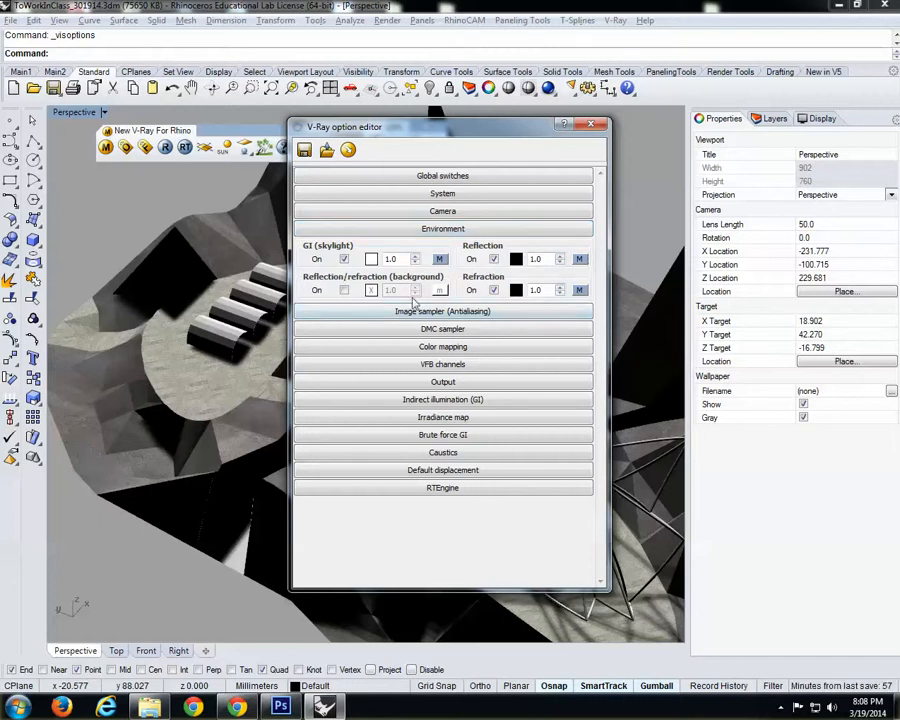
click(344, 291)
click(371, 290)
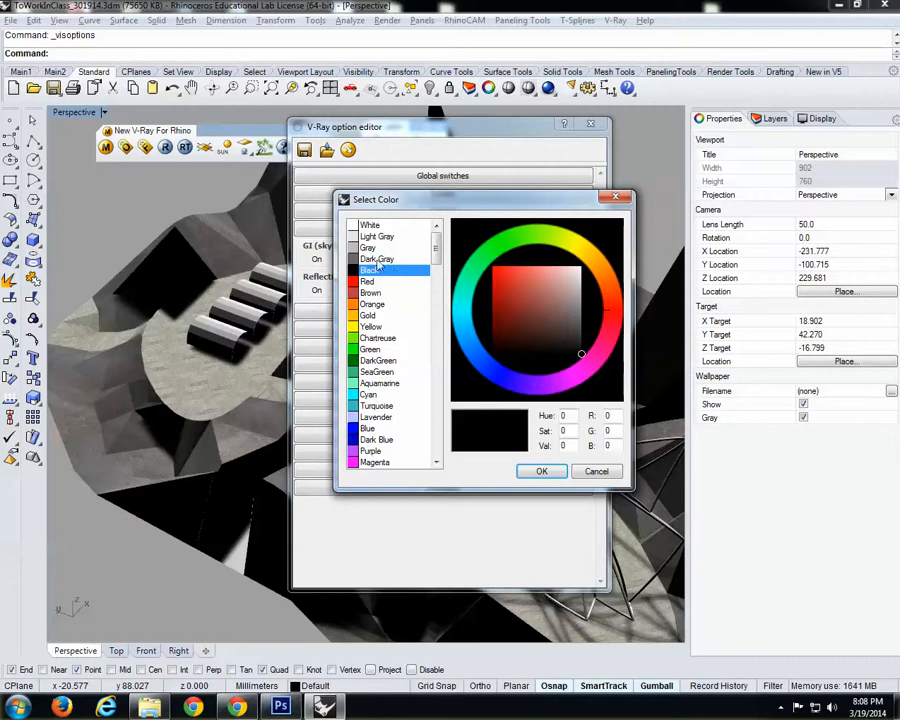
click(370, 225)
click(541, 472)
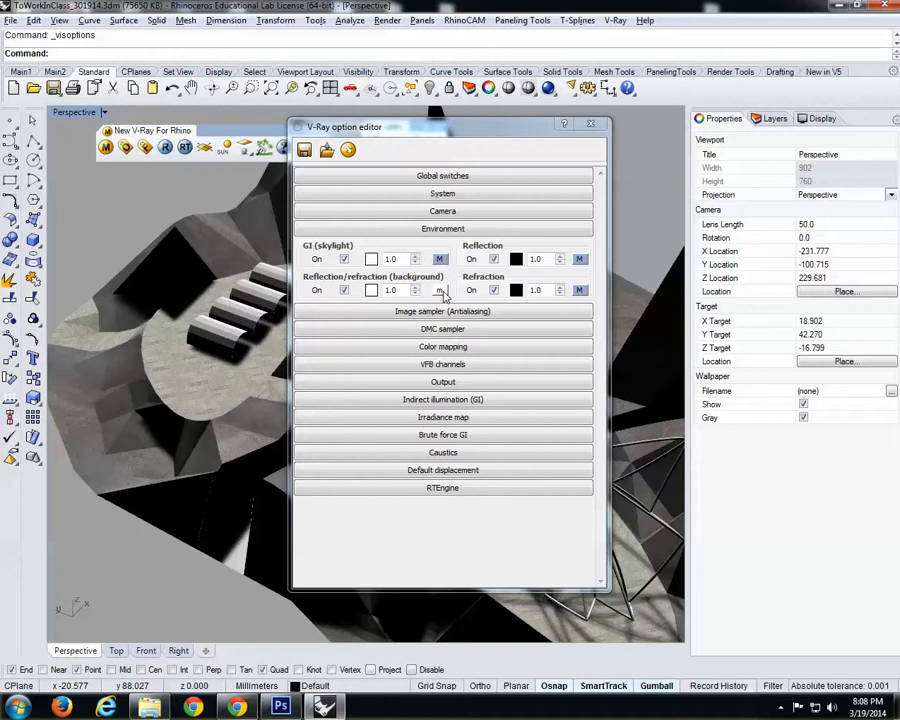
click(592, 128)
- Frame the whole terrain from above in the Perspective view and set the V-Ray output size to 2048x1536
right_drag(592, 128, 460, 334)
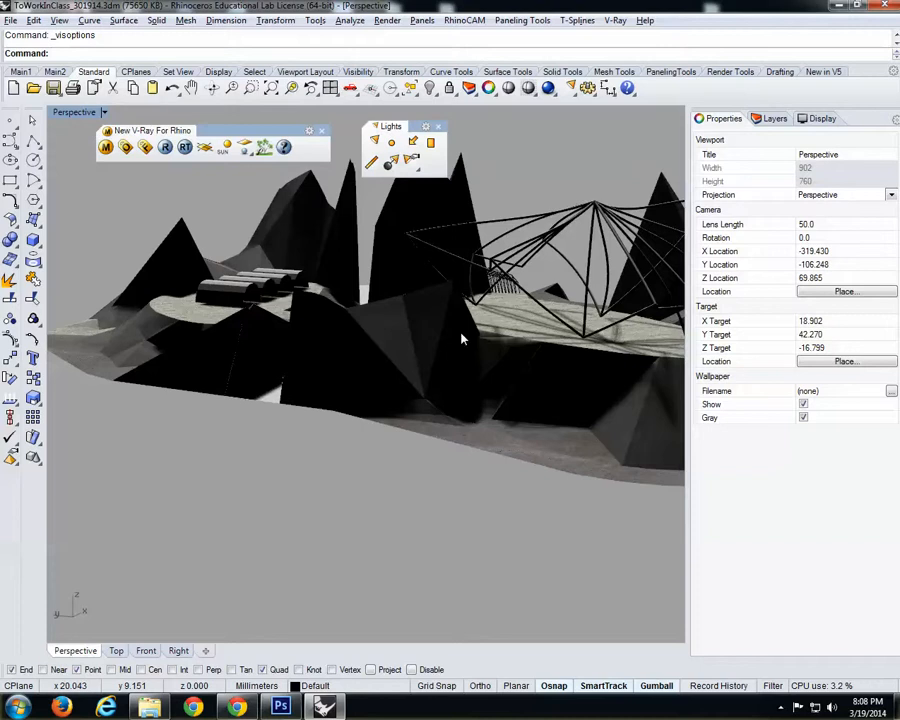
right_drag(462, 337, 376, 421)
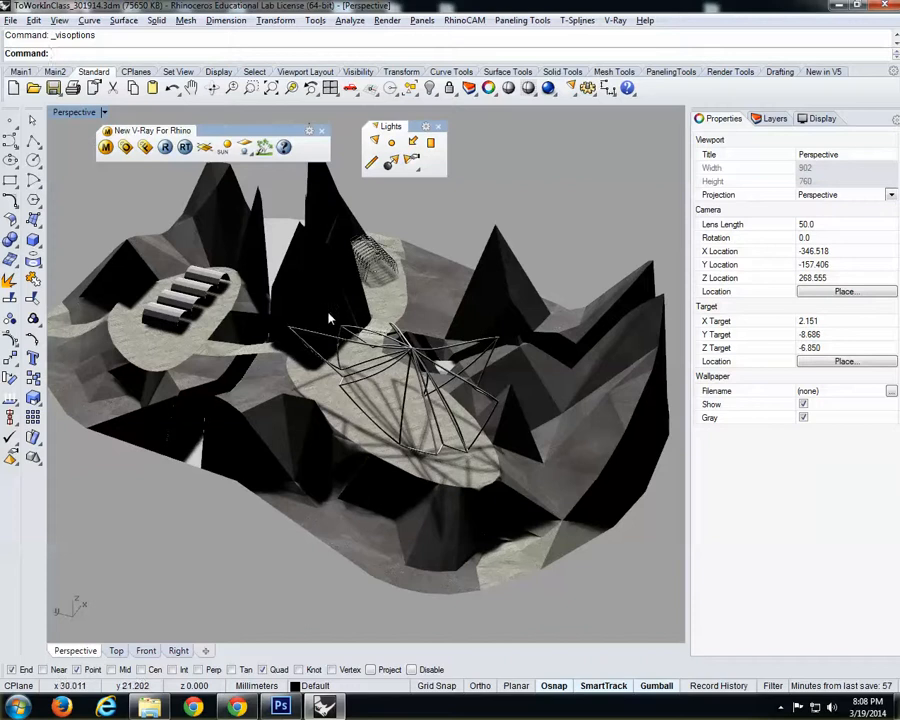
scroll(326, 312, down, 2)
click(125, 147)
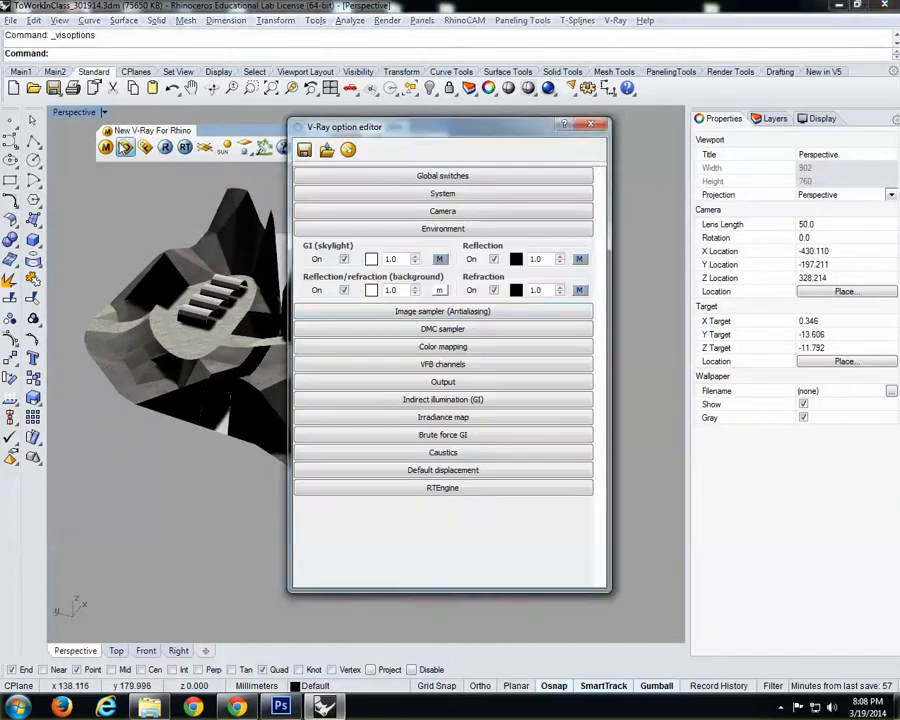
click(443, 382)
click(520, 447)
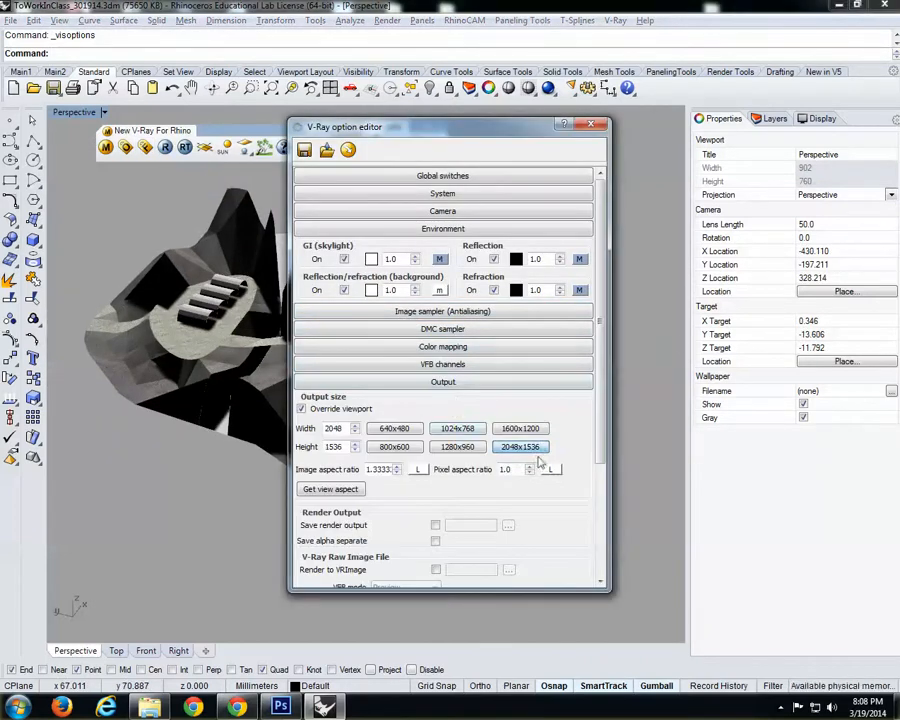
- Try the 640x480 output size, set it back to 2048x1536, and close the V-Ray option editor
click(399, 431)
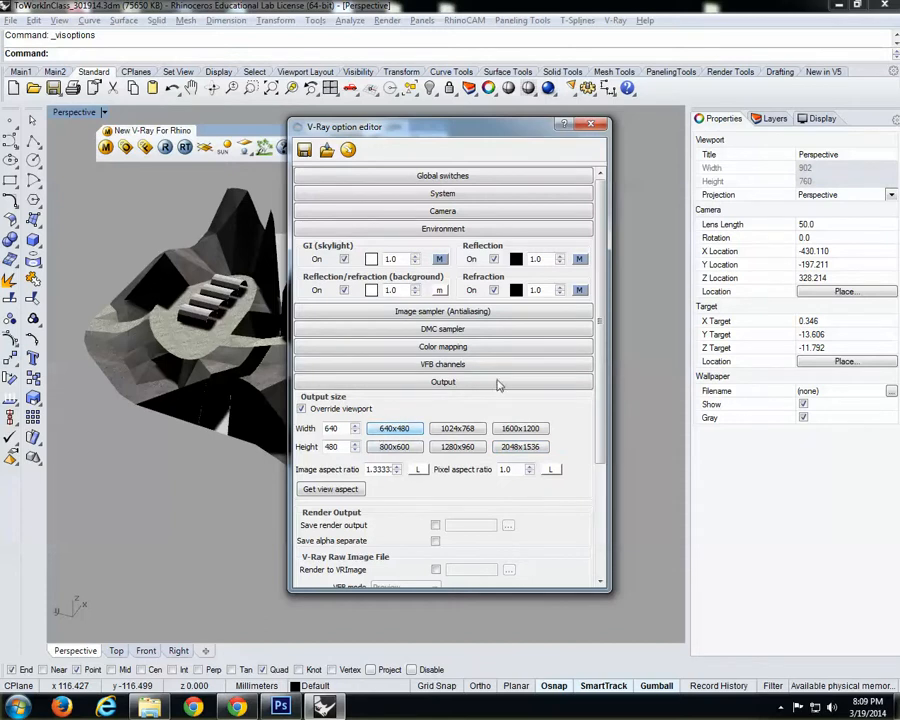
click(529, 452)
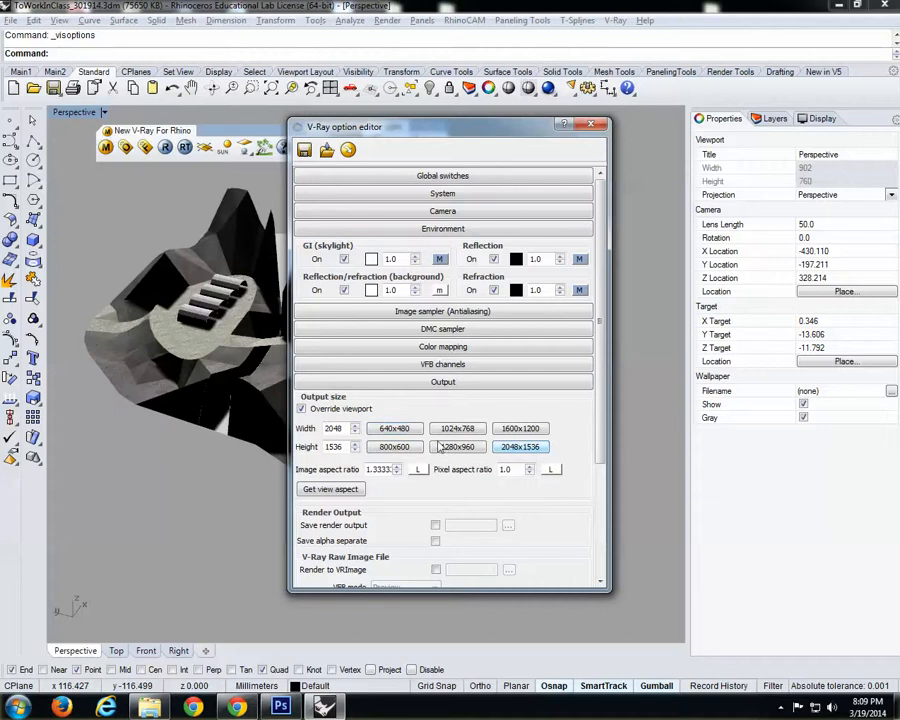
click(600, 122)
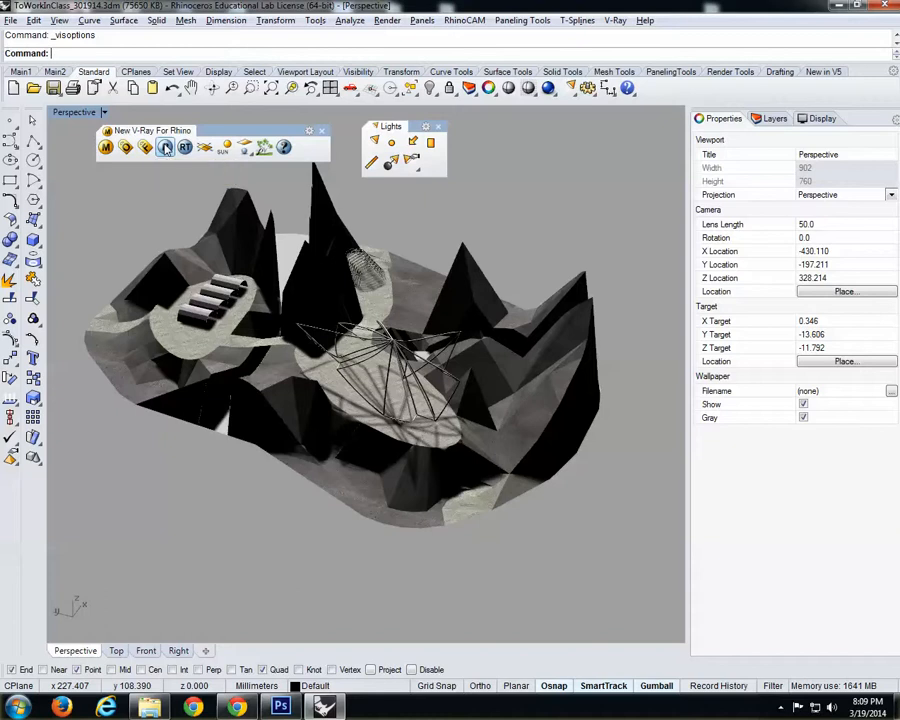
- Run a V-Ray region test render over the terrain beside the central frame structure, and close the render windows
right_click(166, 147)
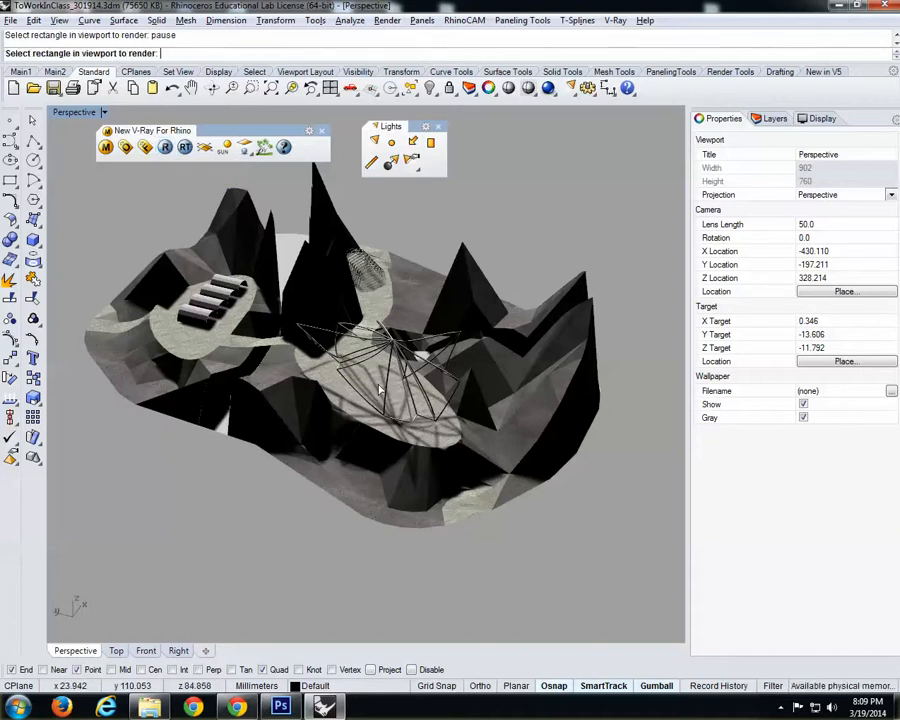
click(268, 291)
click(374, 358)
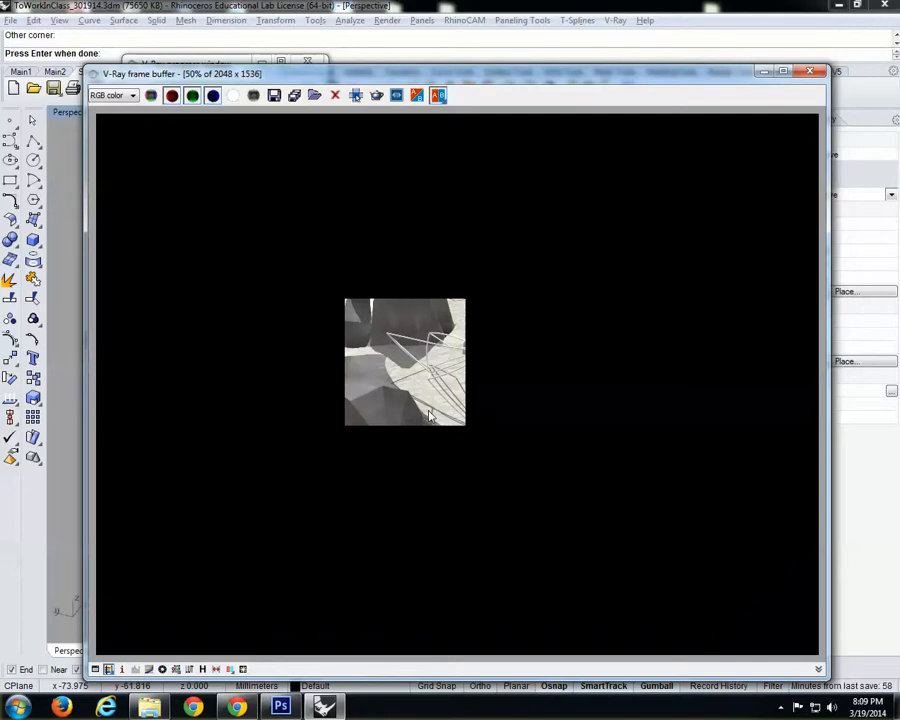
key(Return)
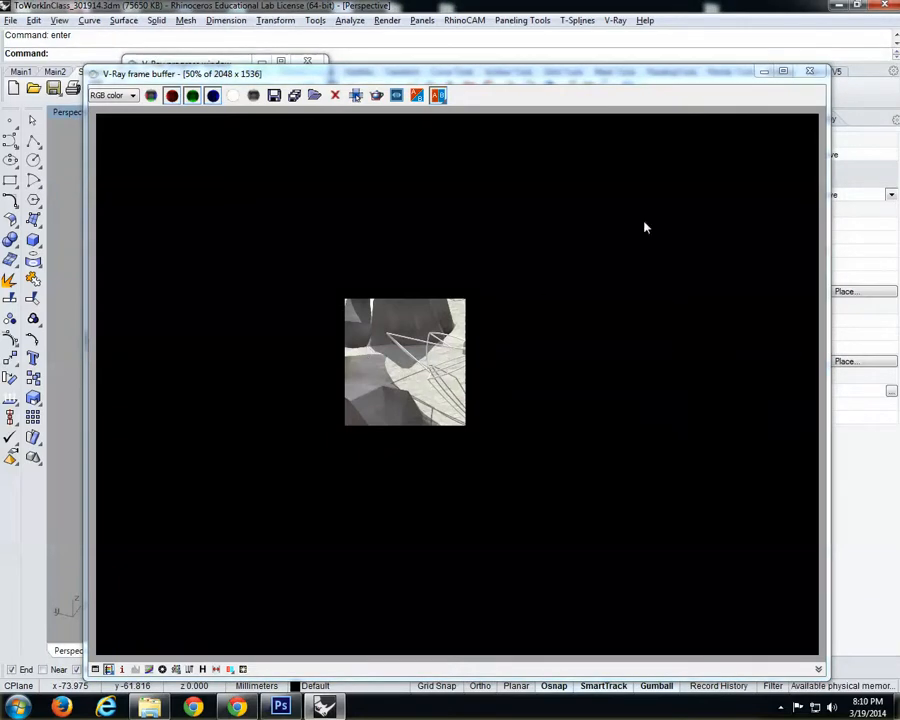
click(810, 71)
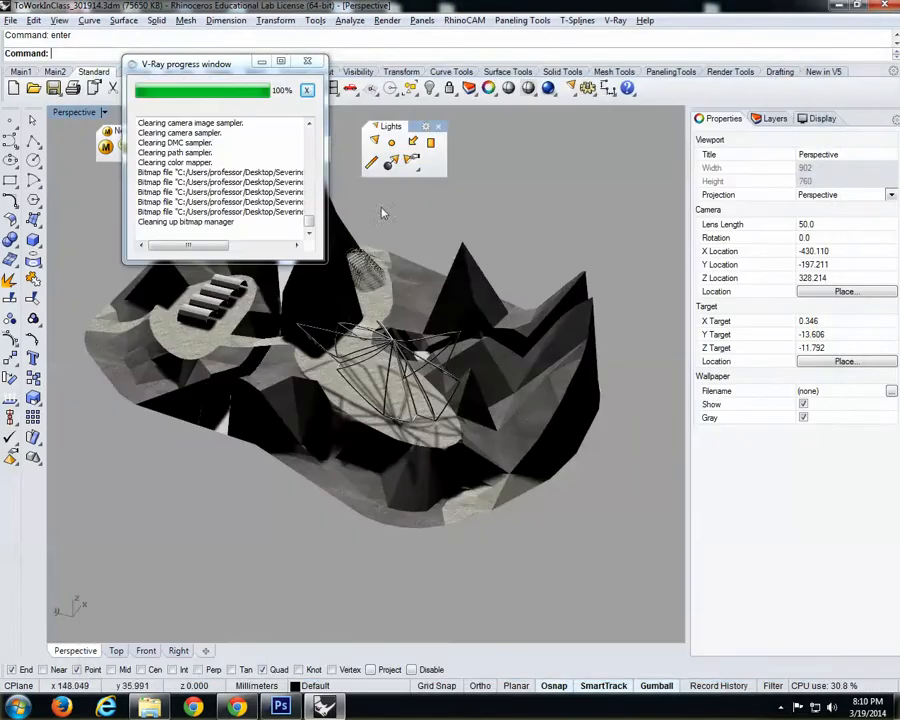
click(307, 62)
- Give the directional light a shadow radius of 0.1 and 40 shadow subdivisions, selecting it in the Top view
right_drag(513, 196, 494, 201)
scroll(494, 208, down, 6)
key(ctrl+F1)
scroll(518, 356, up, 2)
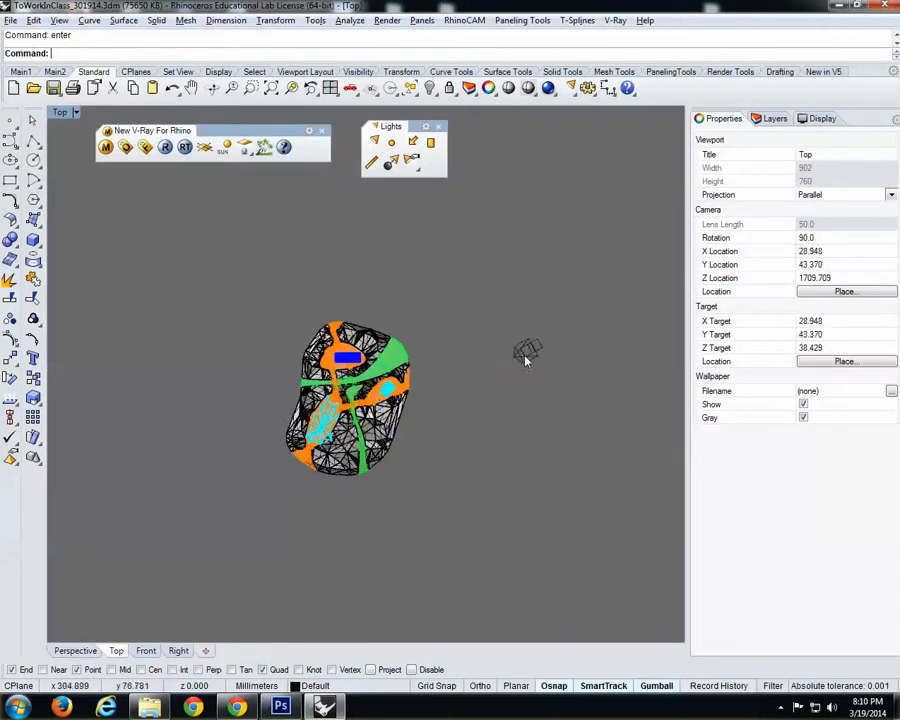
click(526, 354)
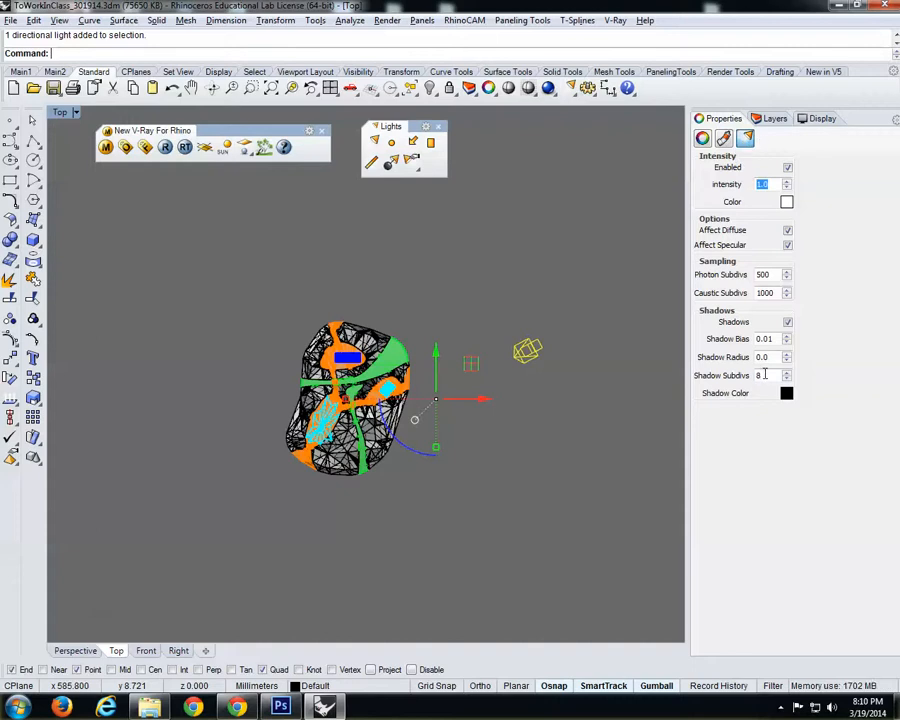
click(767, 357)
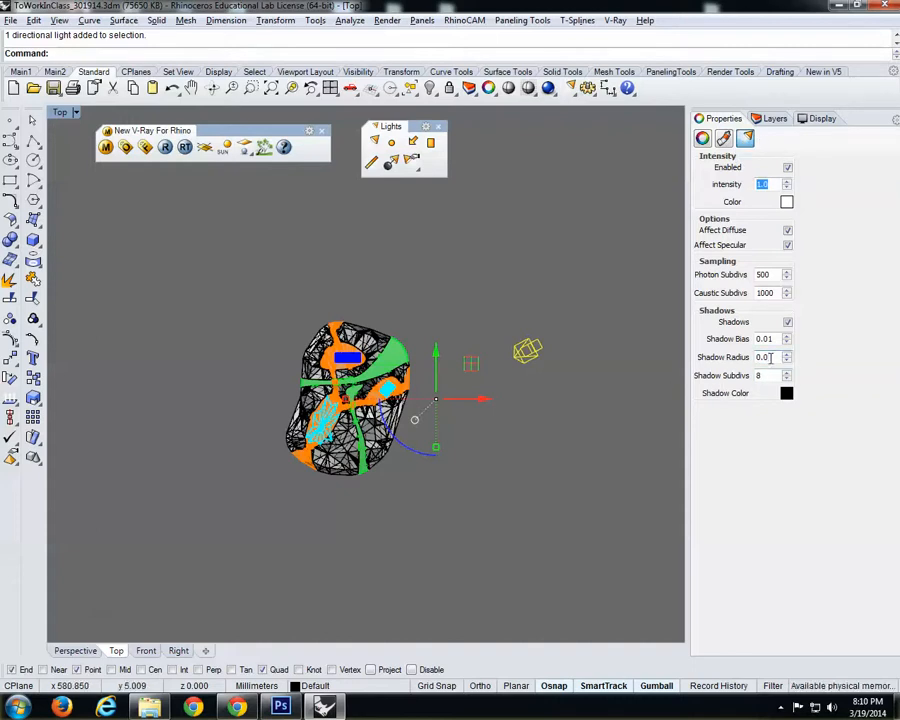
text(0.1)
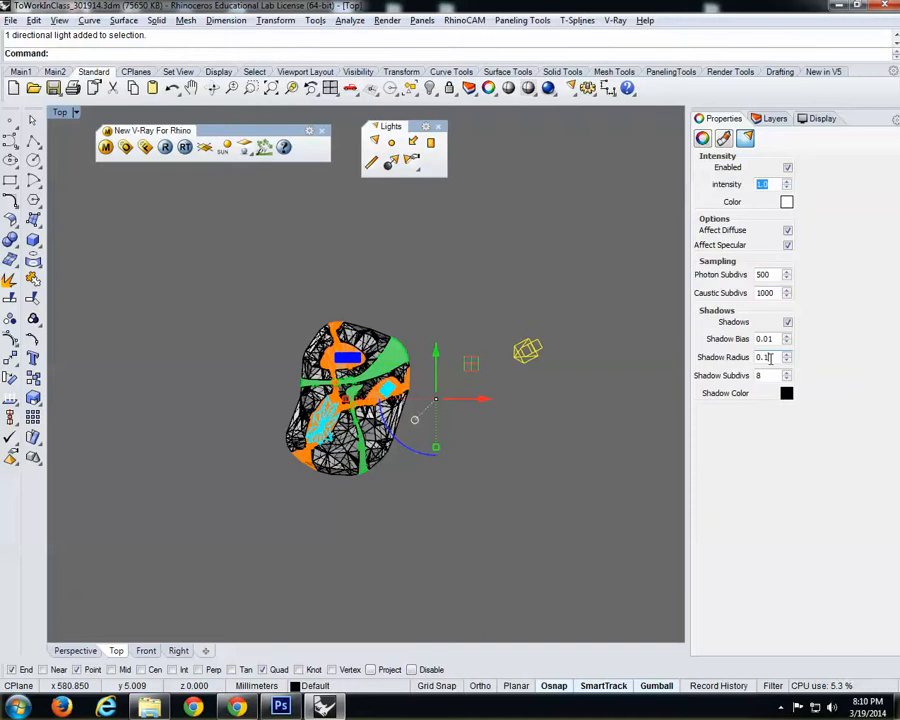
click(769, 376)
text(10)
key(BackSpace)
key(BackSpace)
text(40)
click(508, 512)
- Region-render a close-up of the frame structure and the peak's shadow edge in the Perspective view
key(ctrl+Tab)
key(ctrl+Tab)
key(ctrl+Tab)
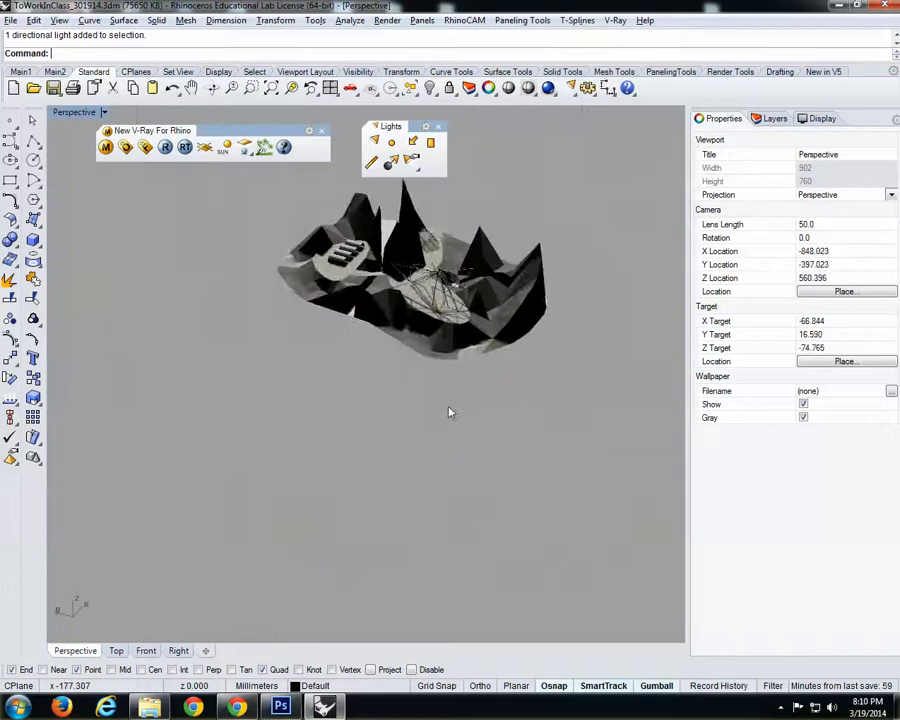
scroll(386, 237, up, 10)
right_drag(361, 386, 423, 399)
right_click(165, 148)
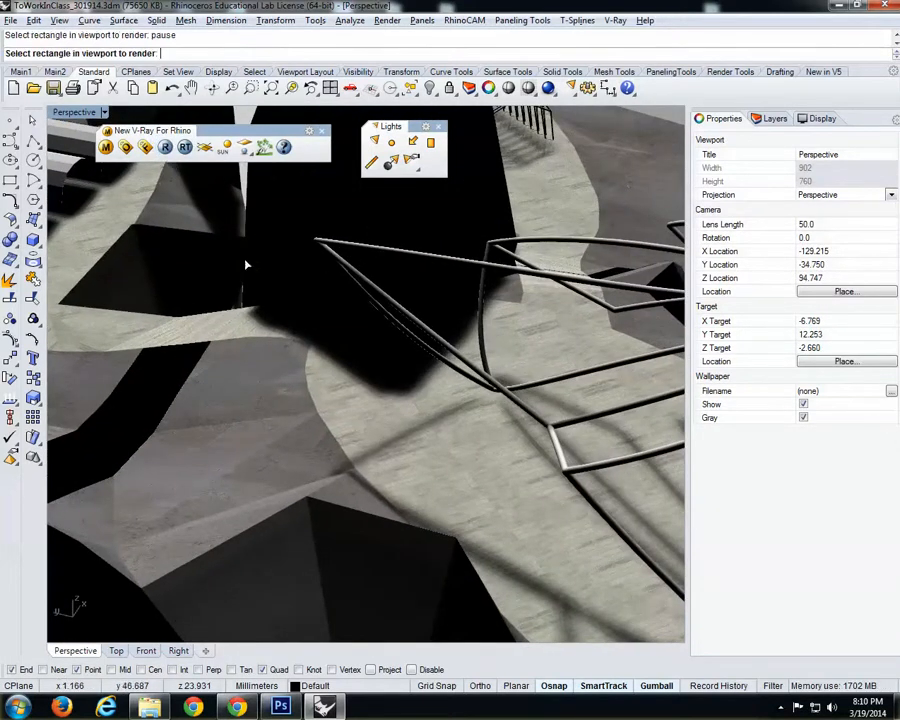
click(353, 210)
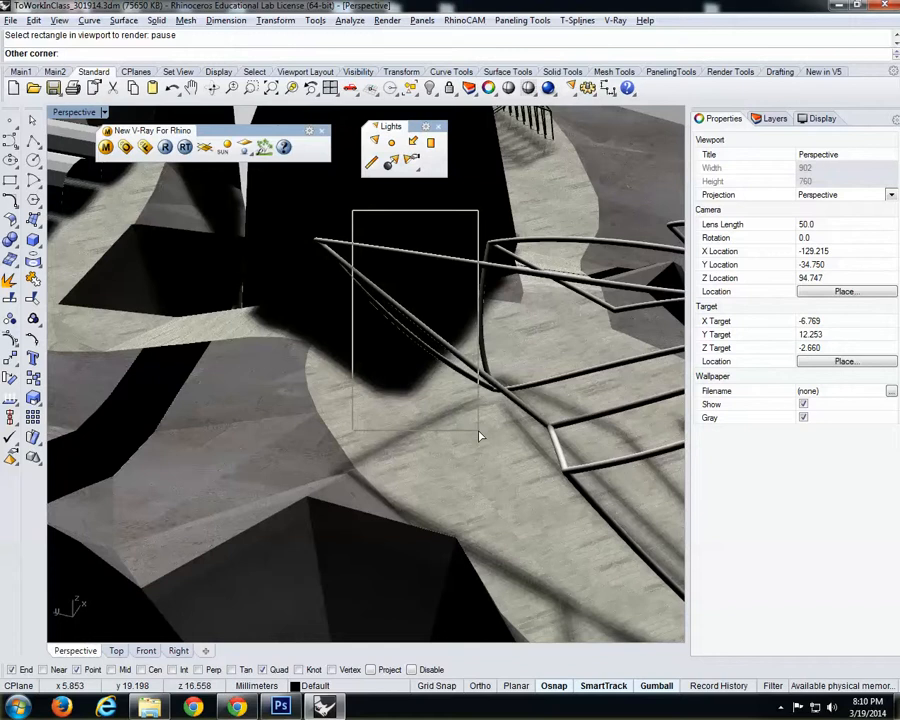
click(477, 429)
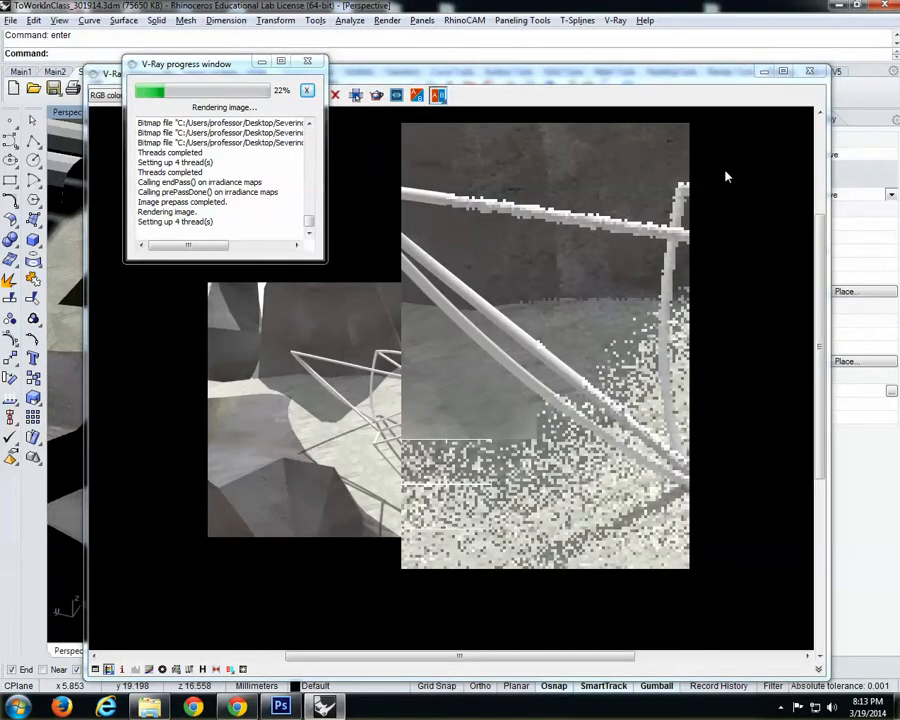
- Examine the shadow edges and grain in the V-Ray frame buffer at 100% and 200%, and close the render windows
drag(697, 85, 646, 60)
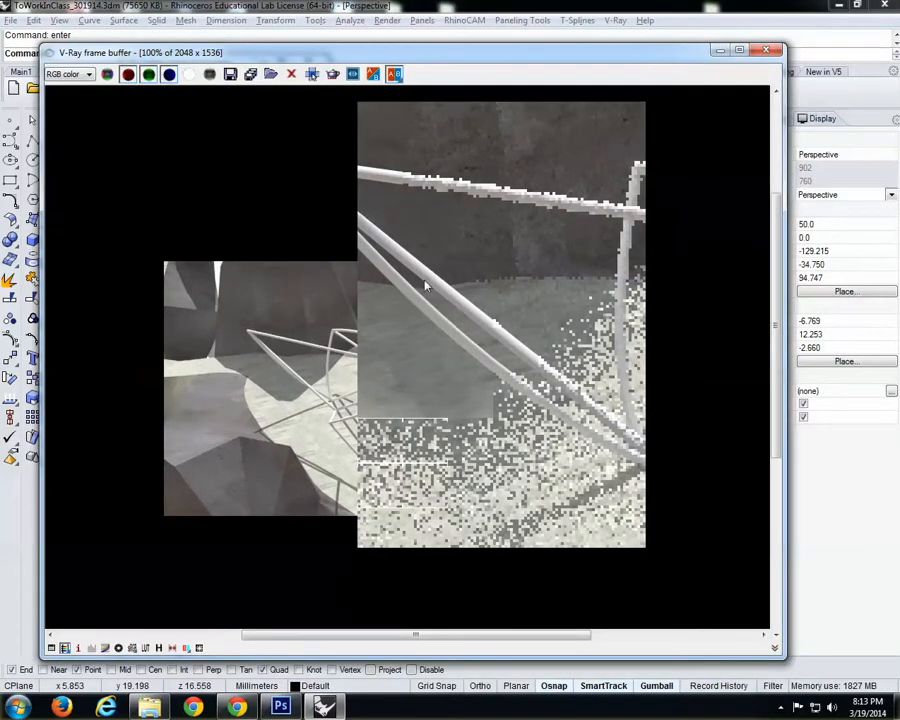
scroll(420, 260, up, 1)
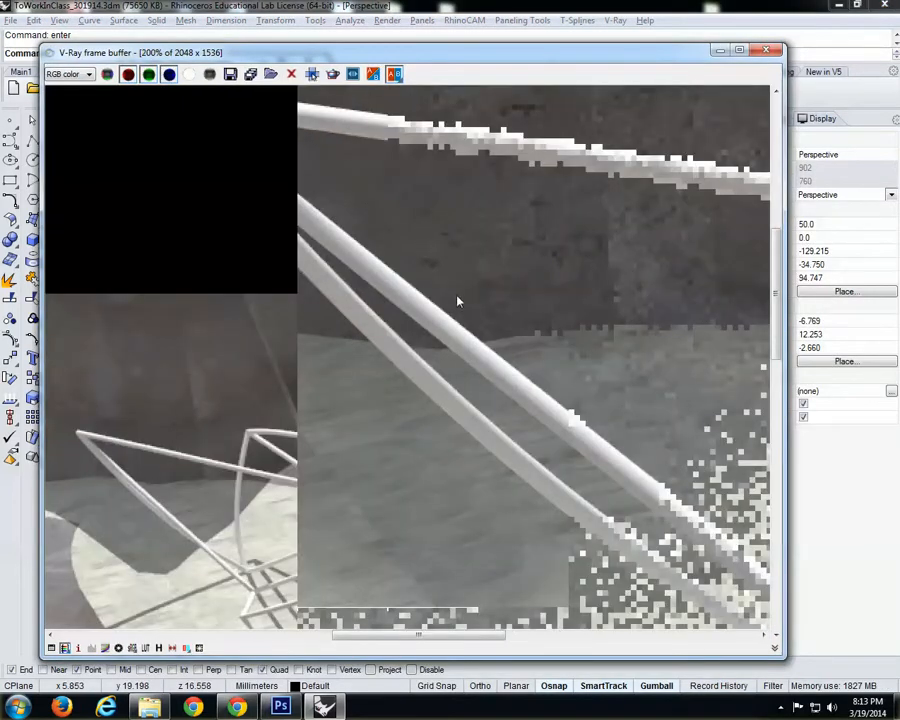
scroll(447, 250, down, 1)
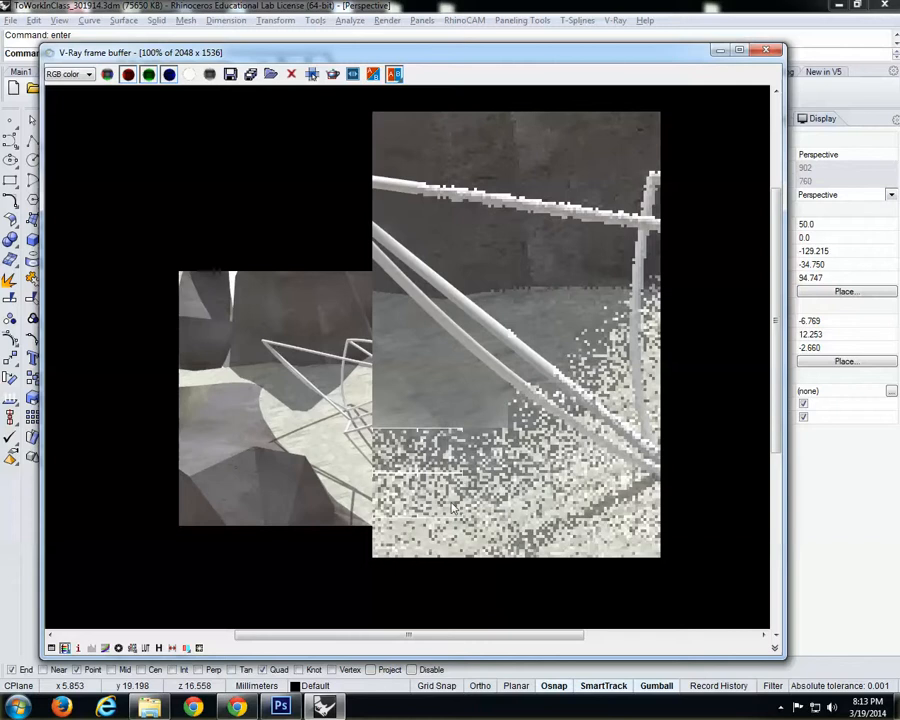
scroll(452, 508, up, 1)
scroll(350, 443, down, 1)
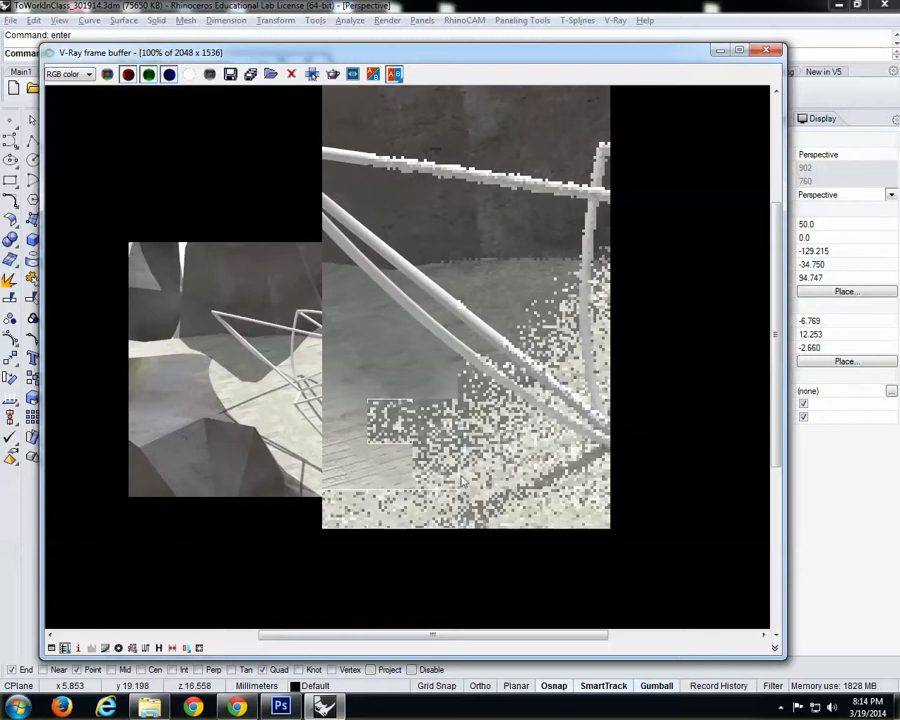
click(766, 50)
click(307, 64)
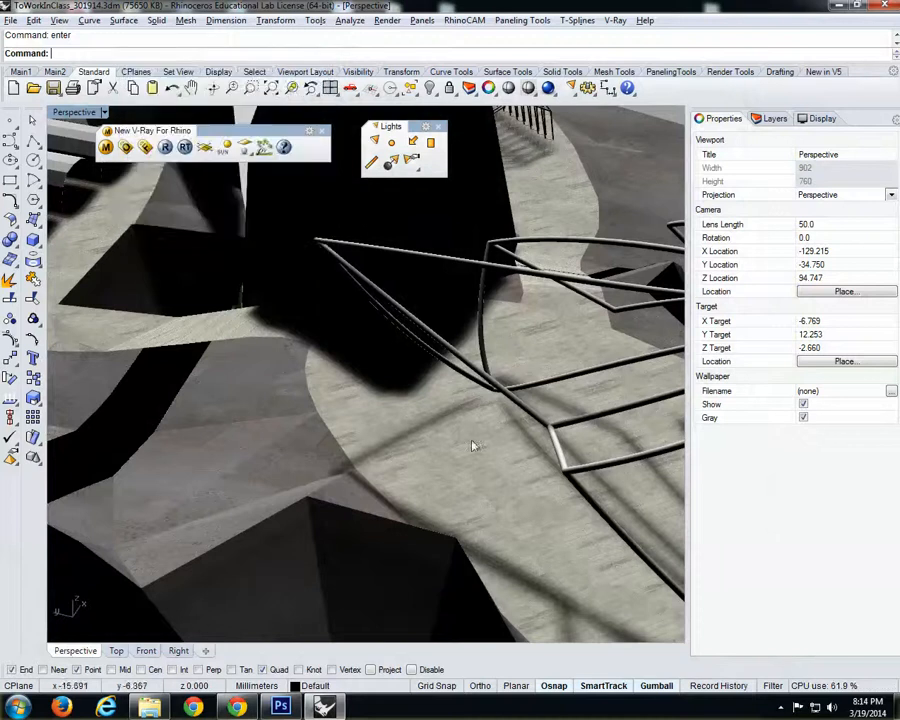
- Review the directional light's shadow radius and shadow subdivisions from the Top view, and deselect the light
scroll(470, 442, down, 5)
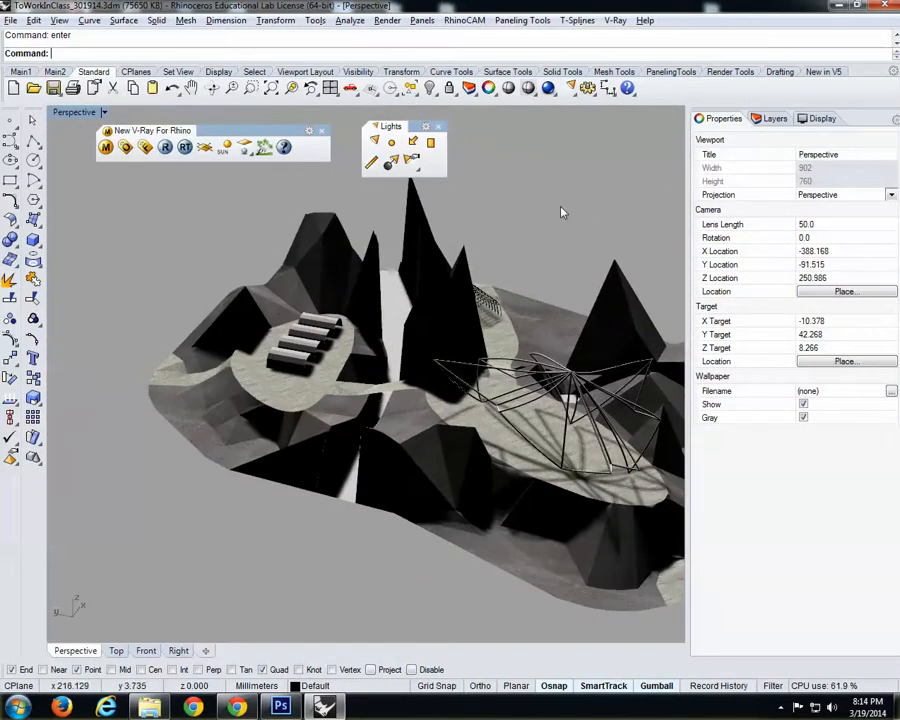
key(ctrl+F1)
scroll(554, 256, down, 2)
click(578, 331)
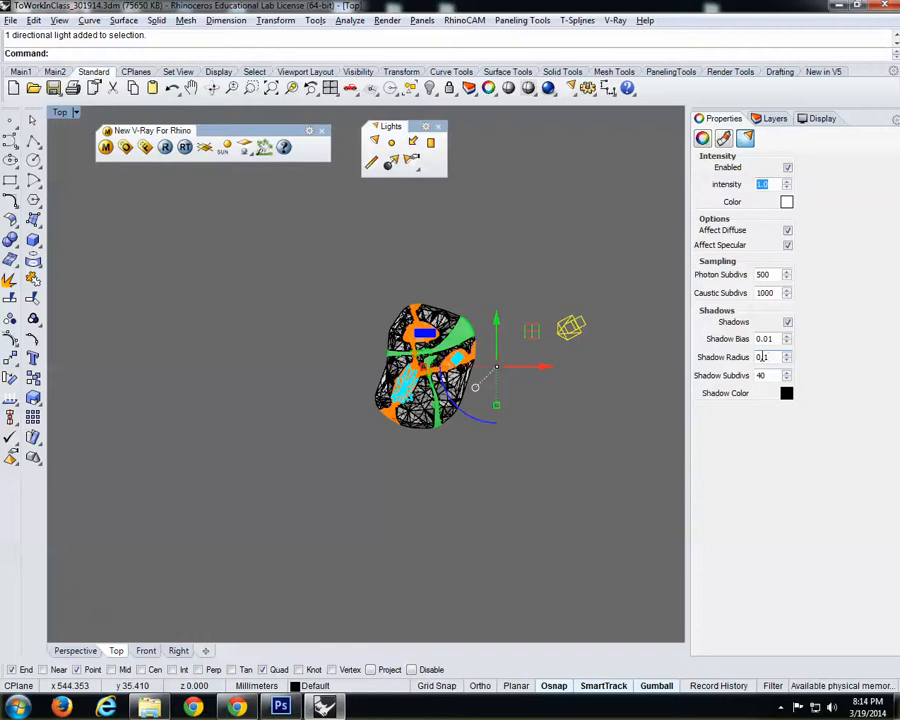
right_drag(548, 450, 539, 463)
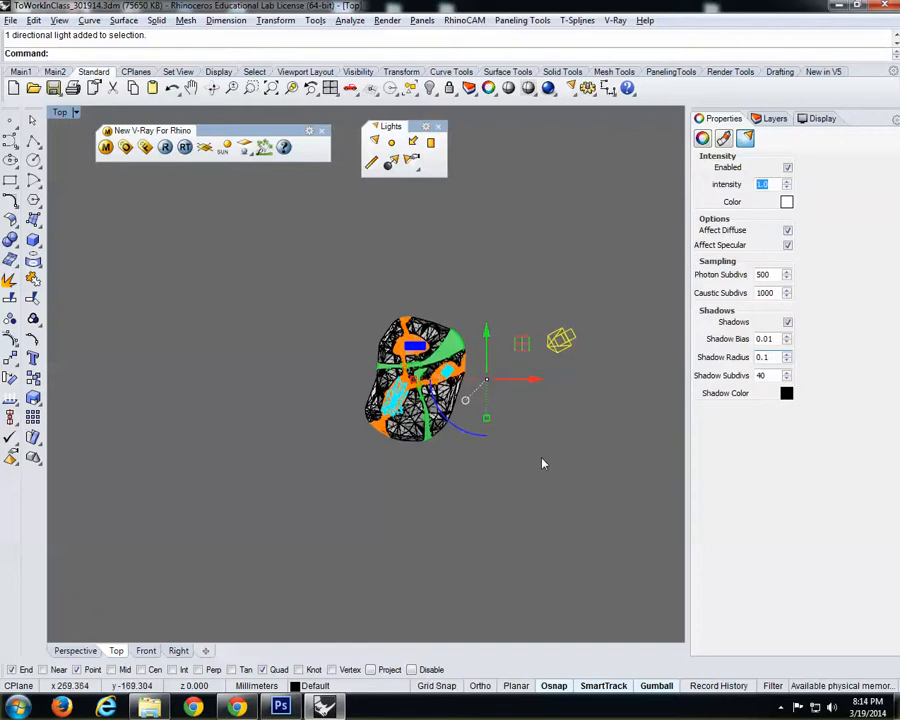
double_click(765, 375)
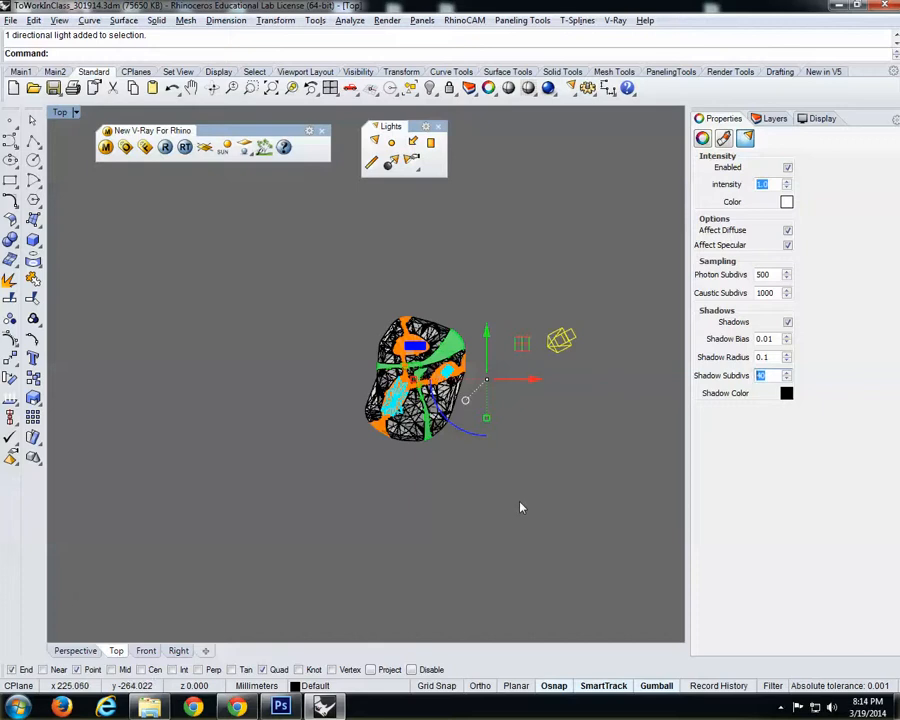
click(470, 462)
- Examine the shading and cast shadows across the terrain in the Perspective view, from close up and far away
scroll(454, 450, up, 6)
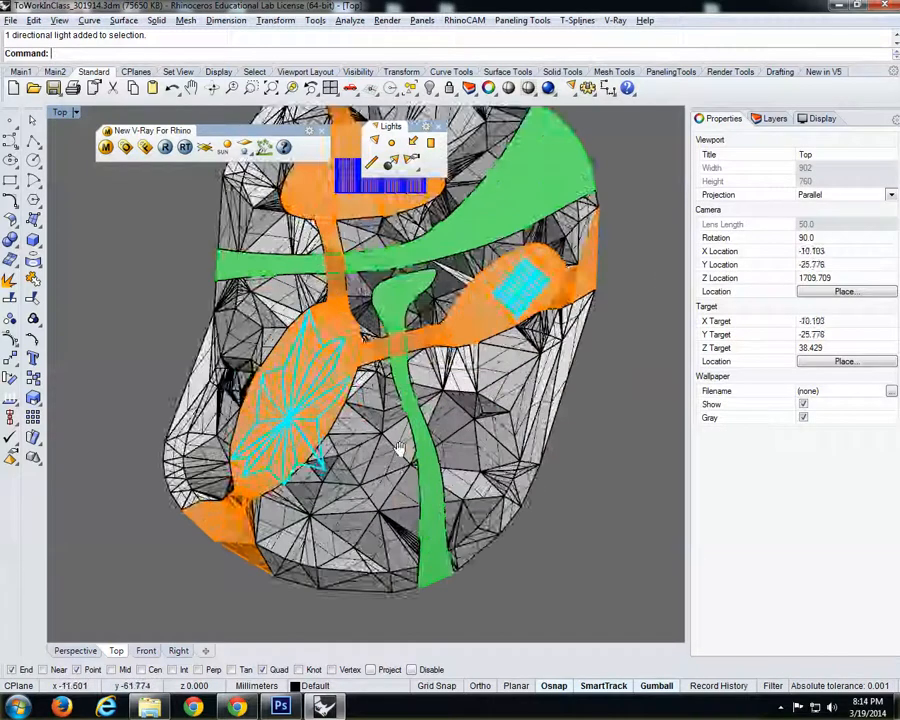
key(ctrl+Tab)
key(ctrl+Tab)
key(ctrl+Tab)
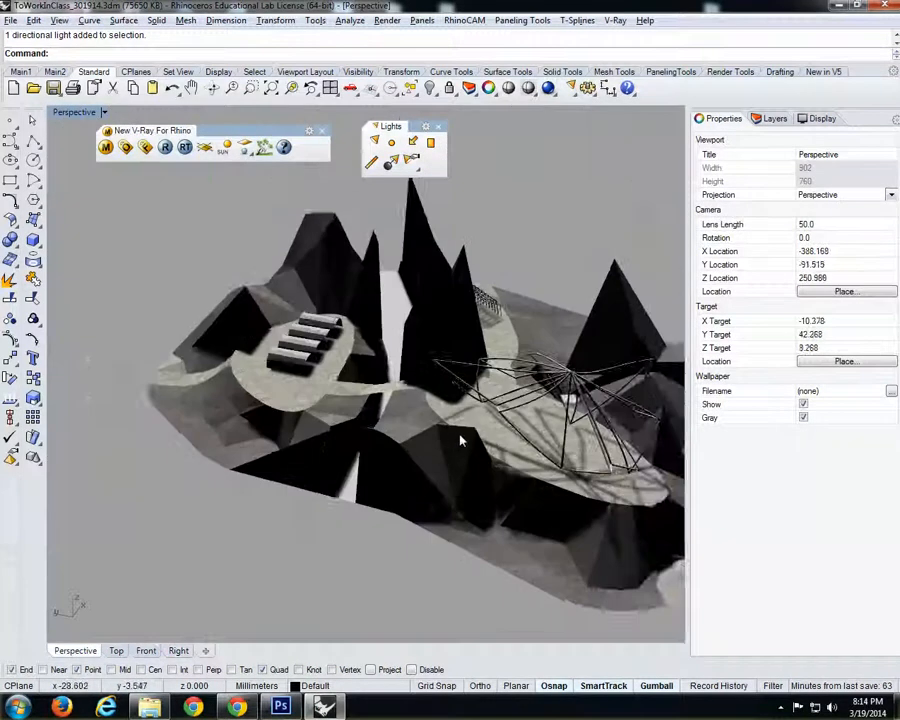
scroll(490, 440, up, 3)
shift+right_drag(526, 442, 455, 428)
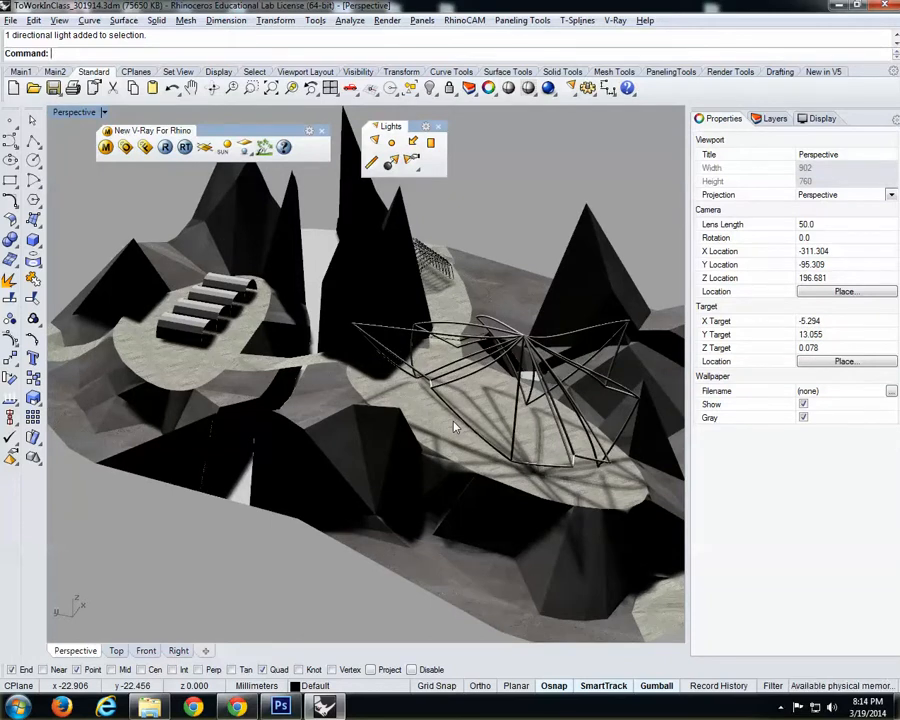
scroll(534, 187, down, 6)
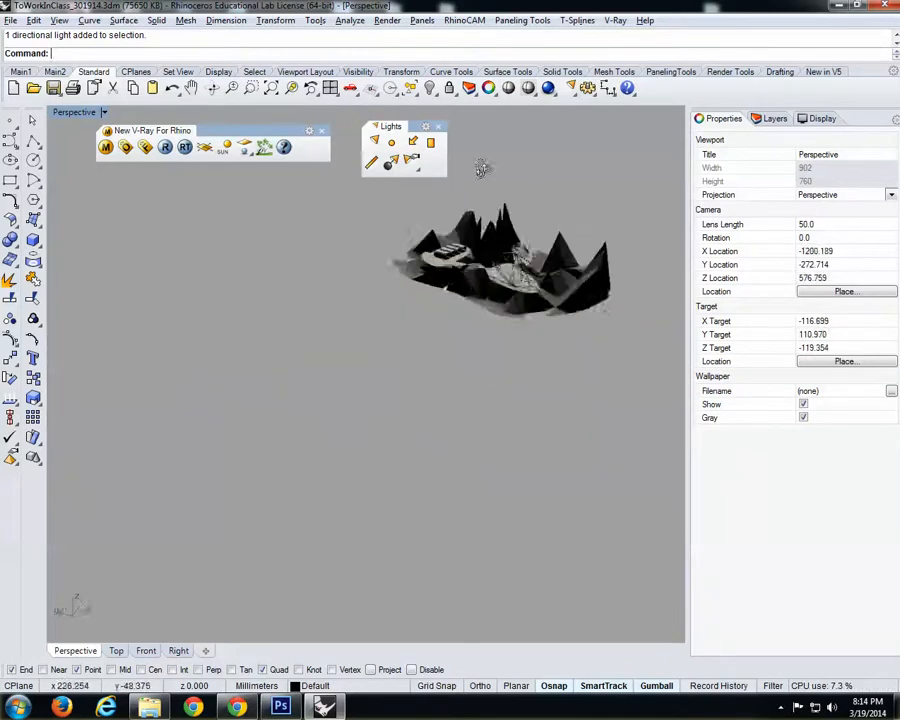
shift+right_drag(481, 168, 488, 175)
scroll(530, 195, down, 8)
shift+right_drag(526, 335, 406, 588)
scroll(496, 430, down, 9)
scroll(542, 371, down, 2)
- Set the directional light's intensity to 0.7 from the Top view, return to the Perspective view, and deselect the light
scroll(472, 438, up, 10)
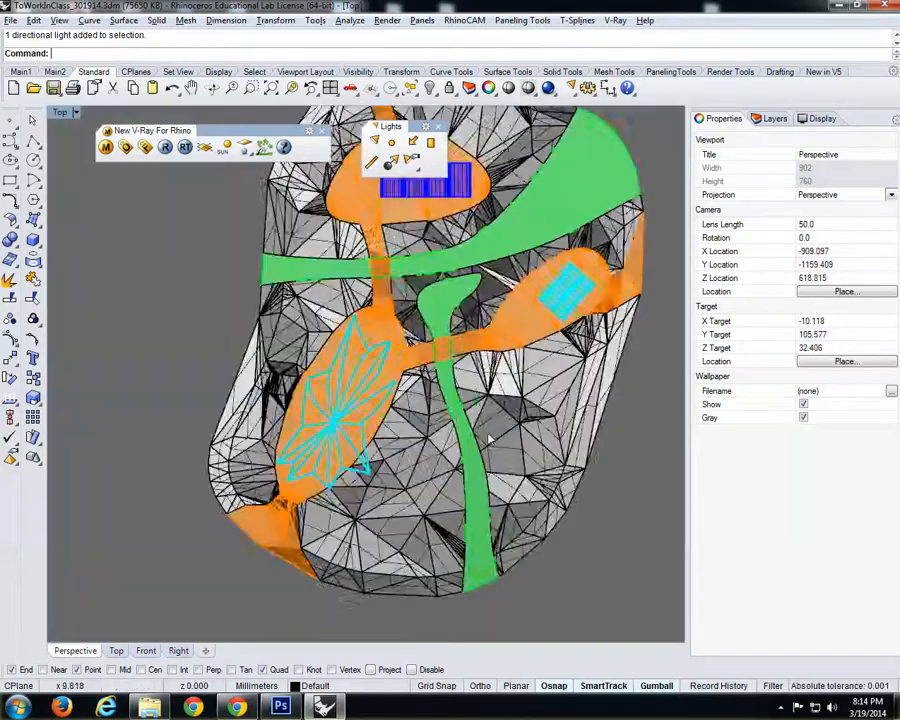
scroll(525, 383, down, 8)
right_drag(573, 386, 470, 430)
scroll(484, 433, down, 4)
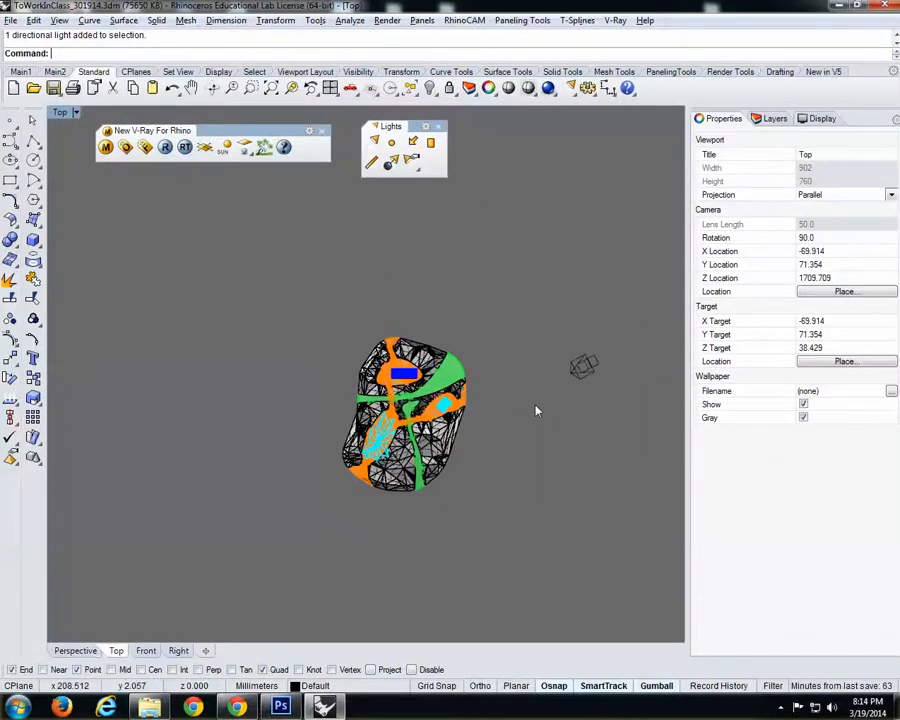
click(583, 368)
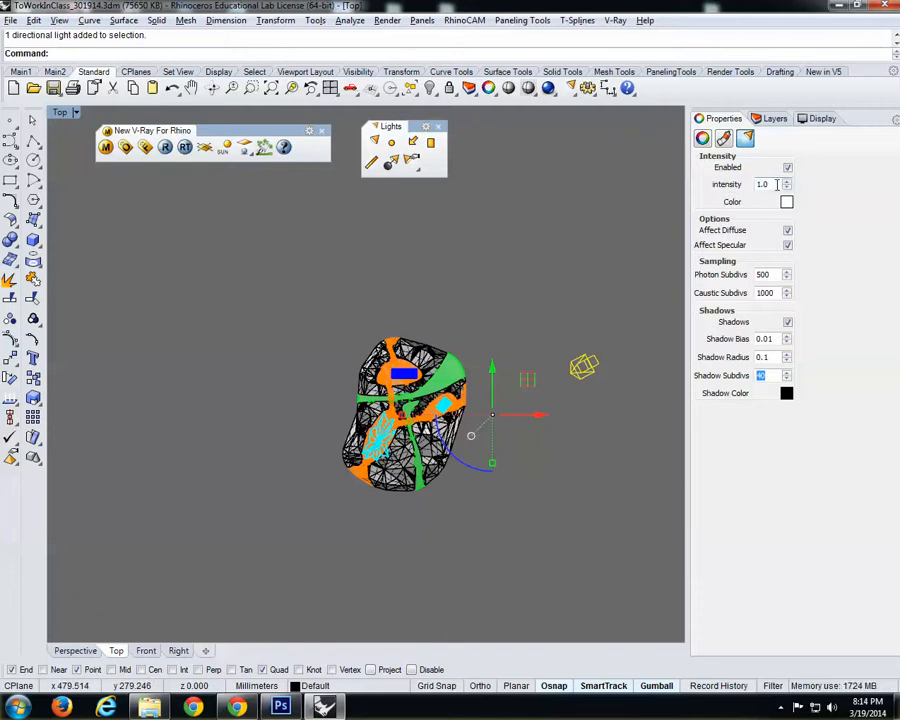
text(0.7)
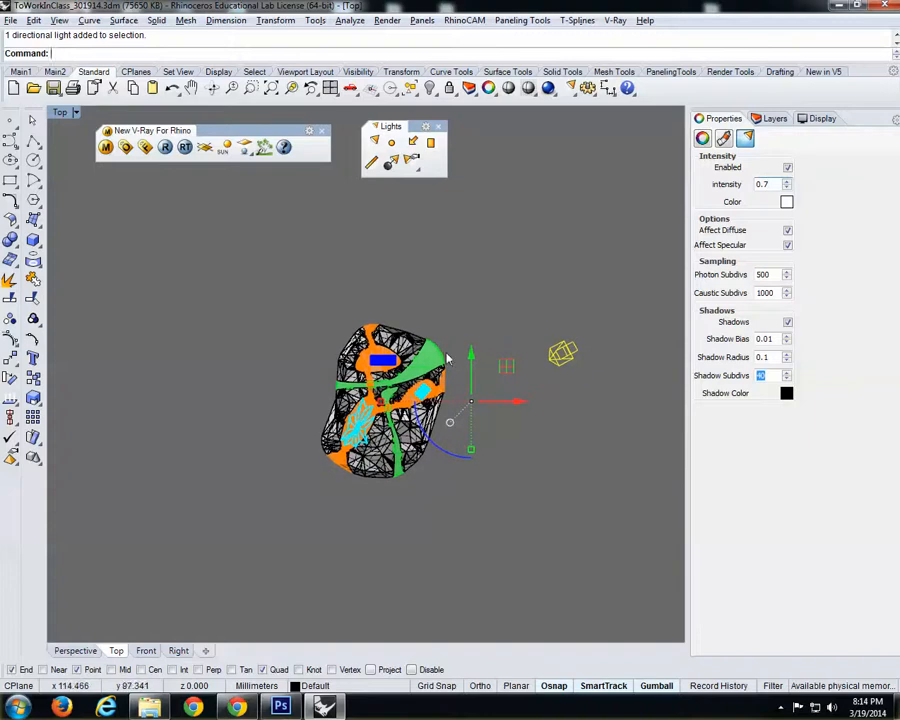
key(ctrl+Tab)
key(ctrl+Tab)
key(ctrl+Tab)
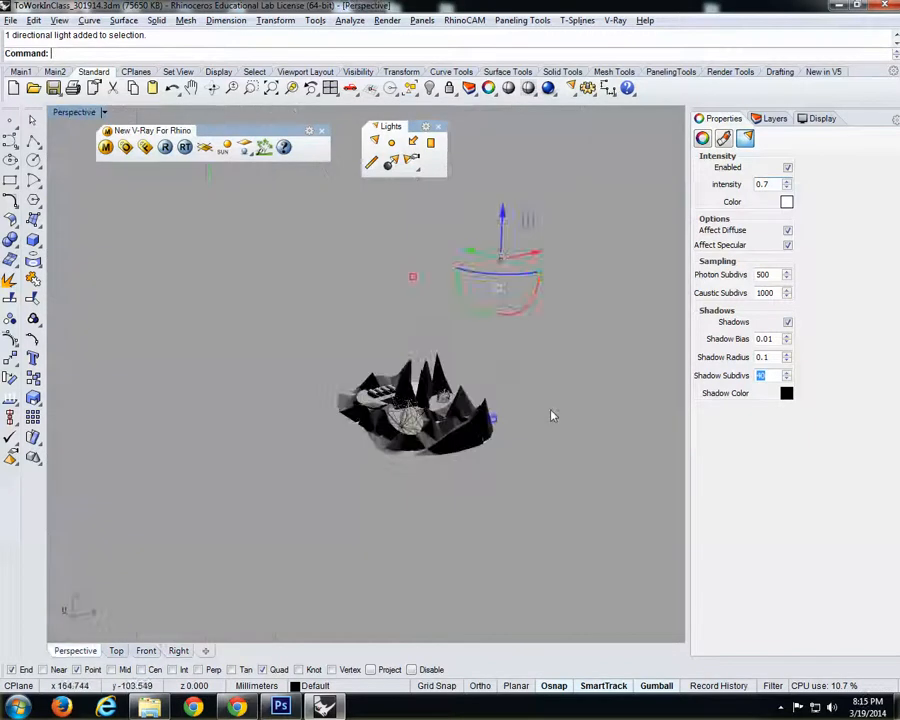
key(Escape)
click(781, 708)
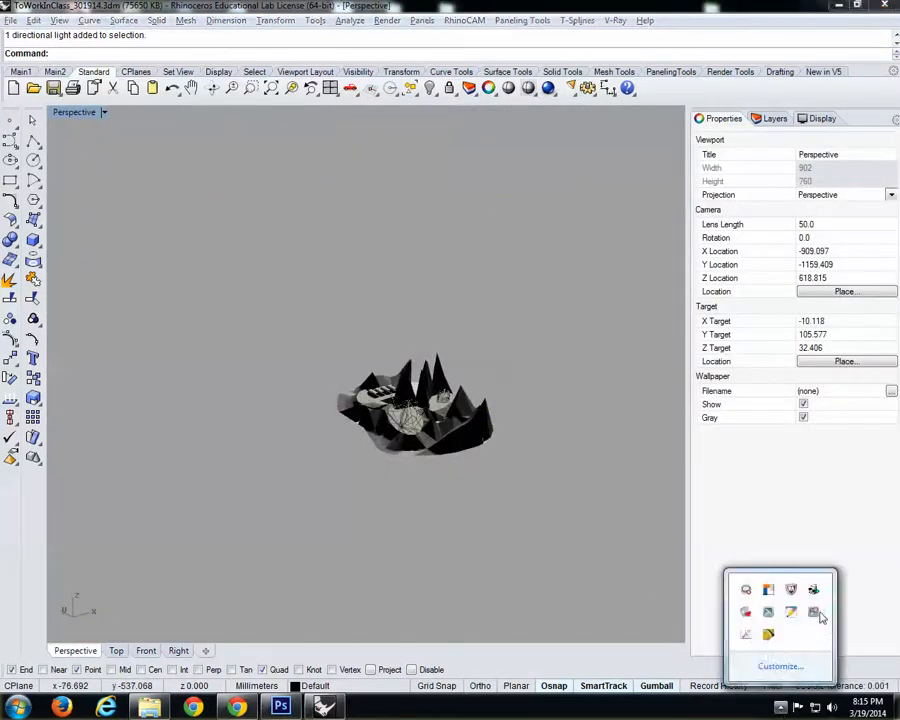